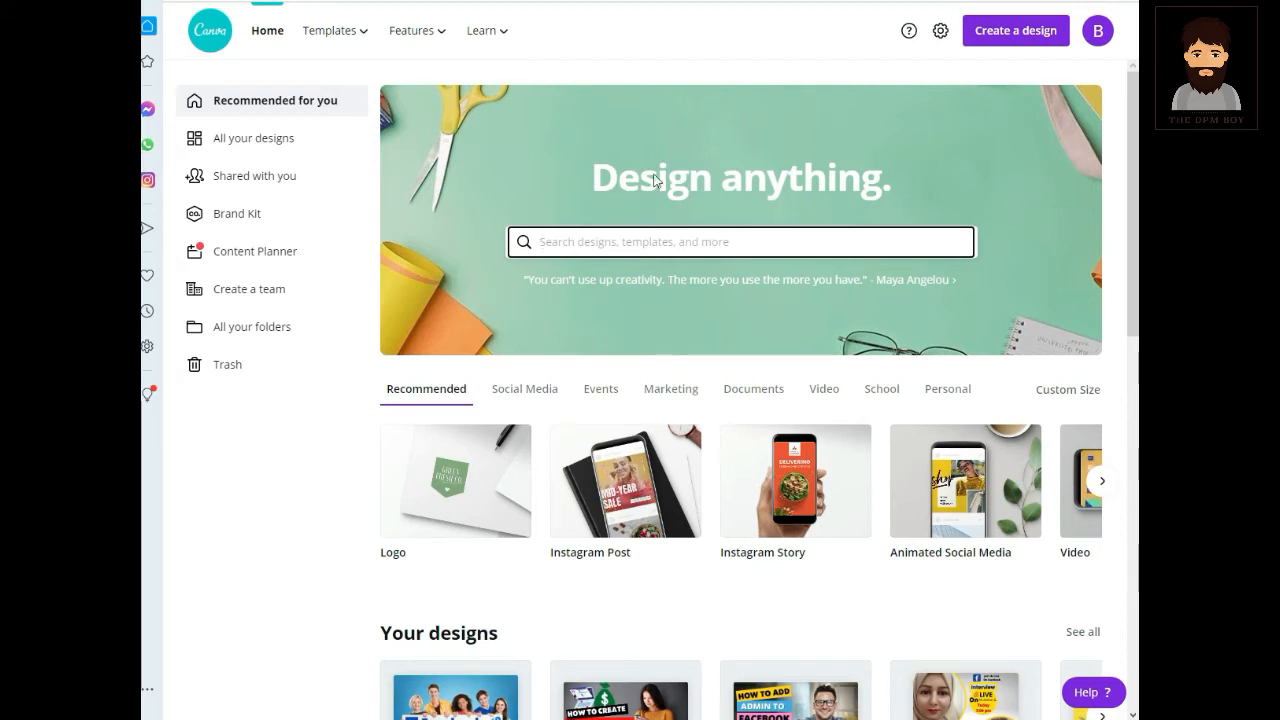
# Search for logo templates and create a blank Logo design
pyautogui.click(710, 245)
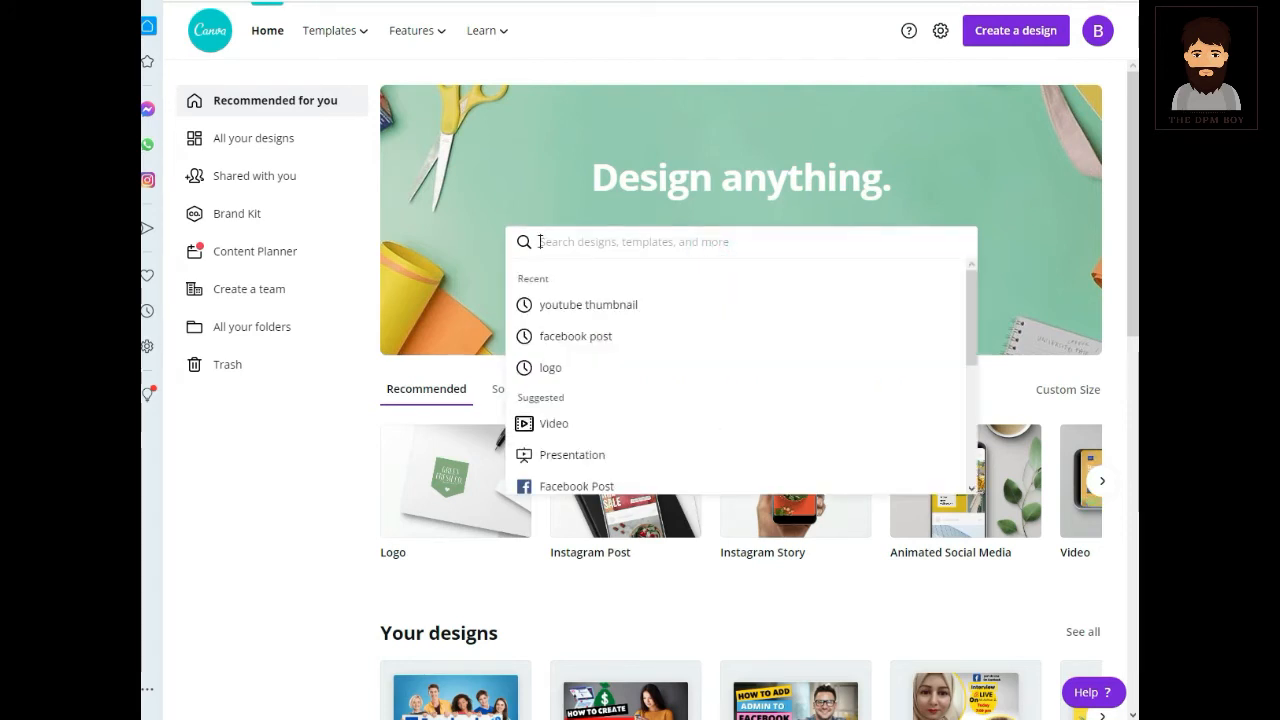
pyautogui.write('logo')
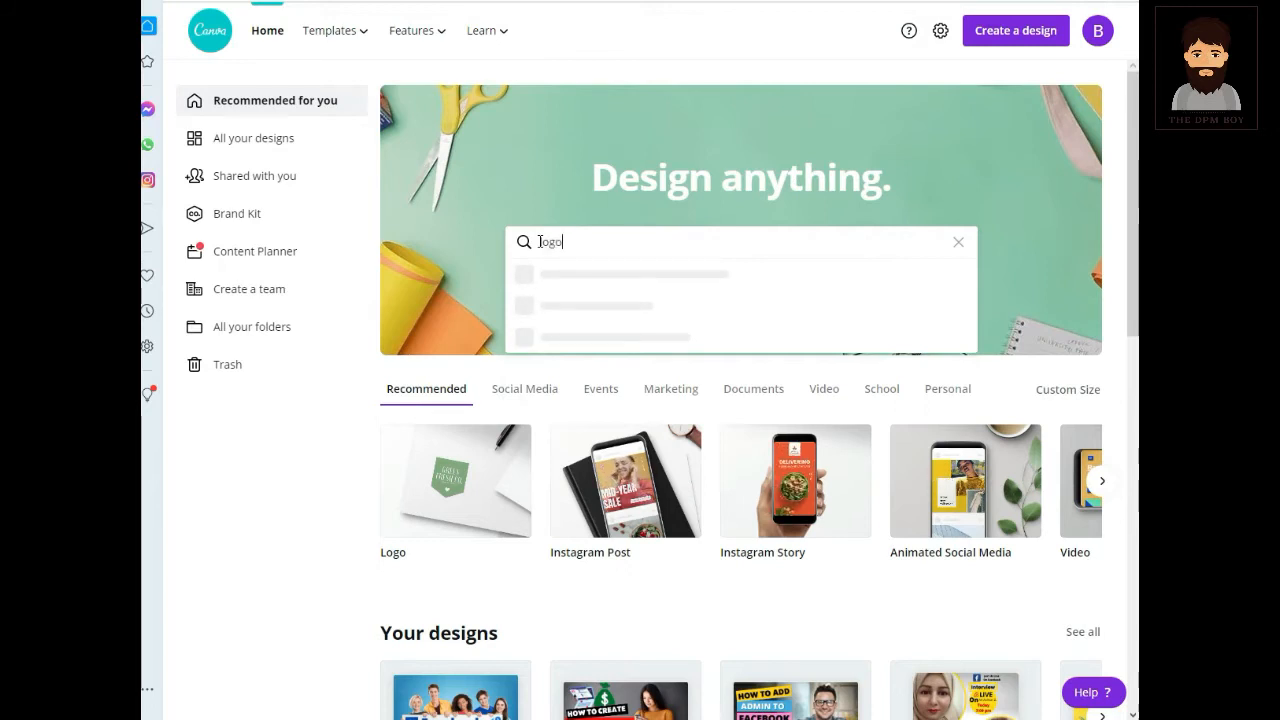
pyautogui.click(624, 305)
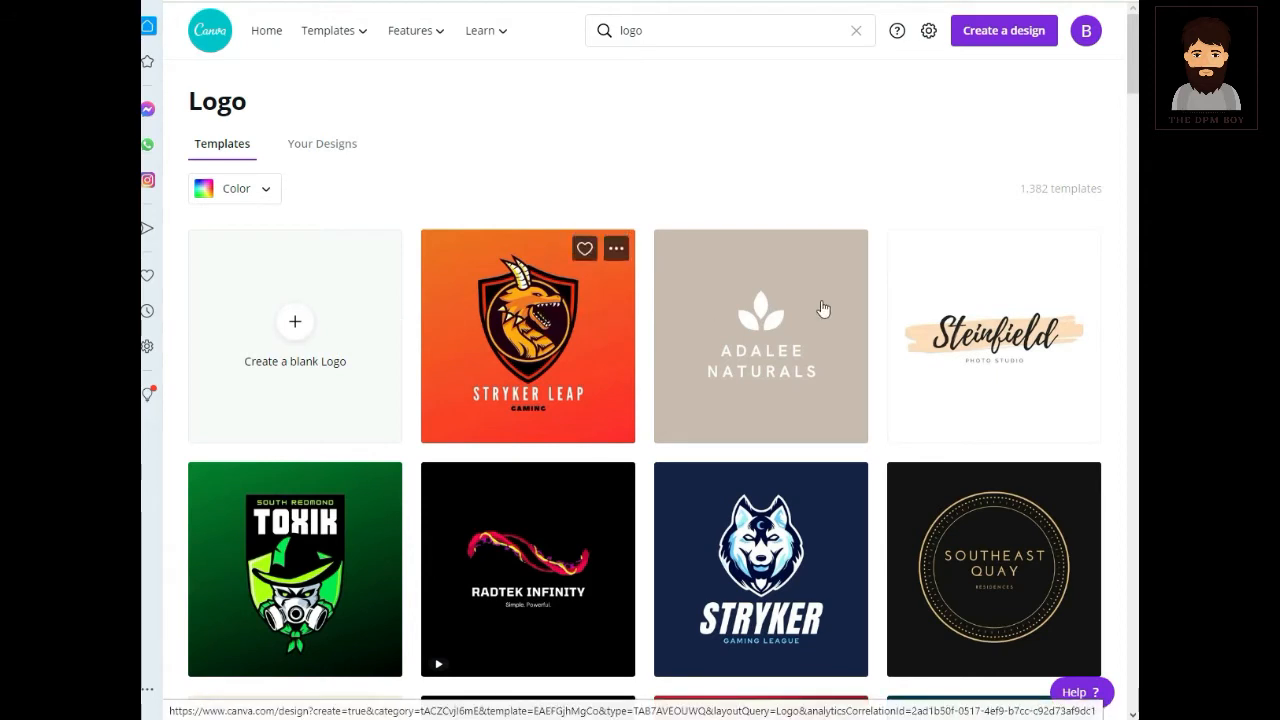
pyautogui.scroll(-7, 703, 354)
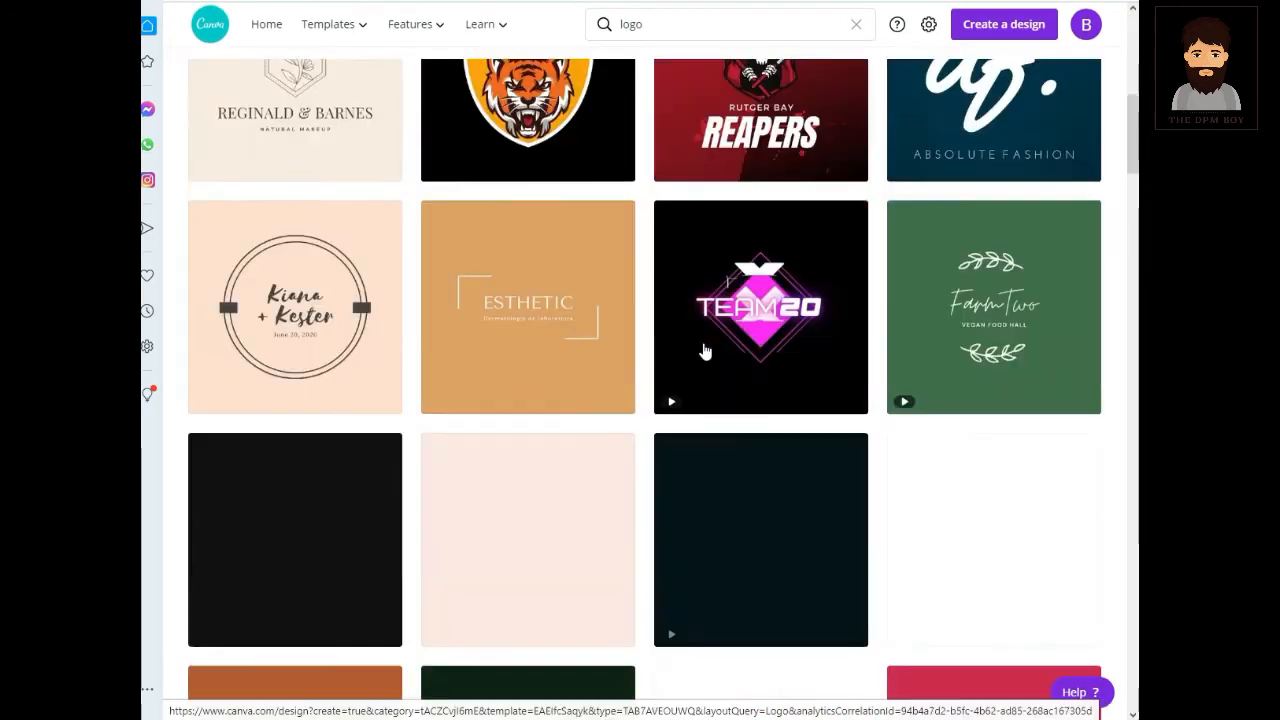
pyautogui.scroll(7, 703, 354)
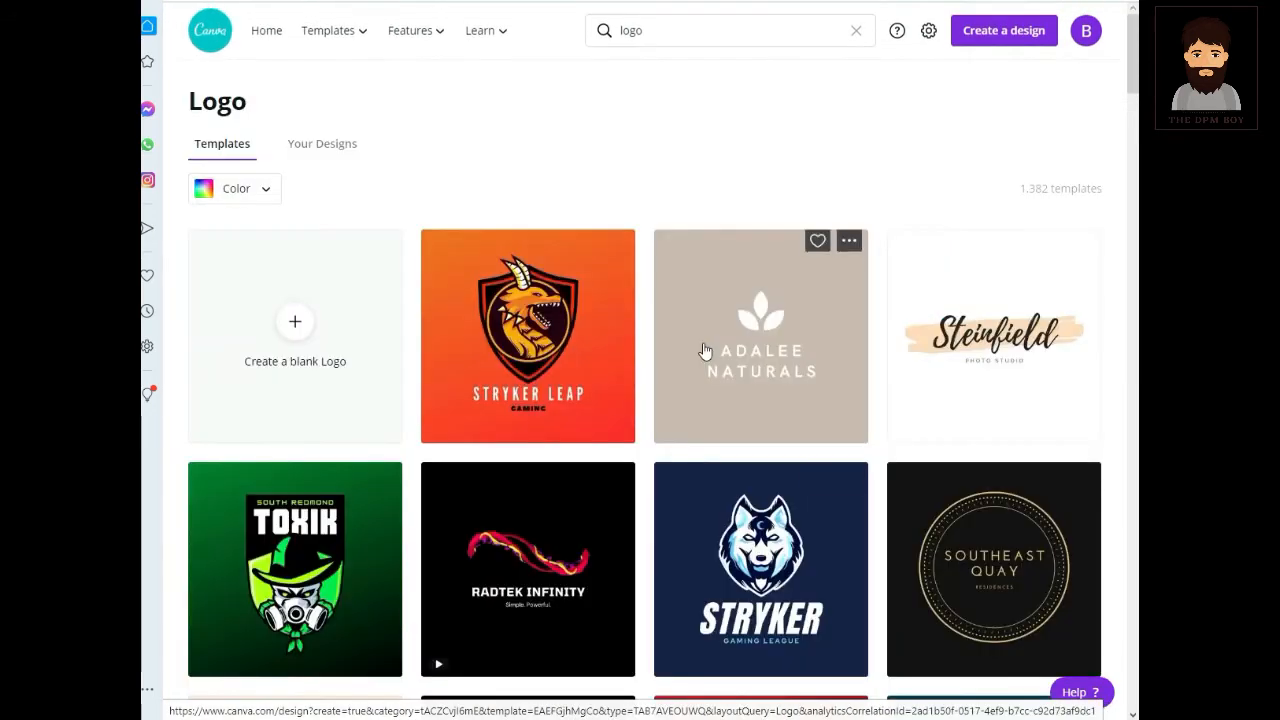
pyautogui.click(296, 332)
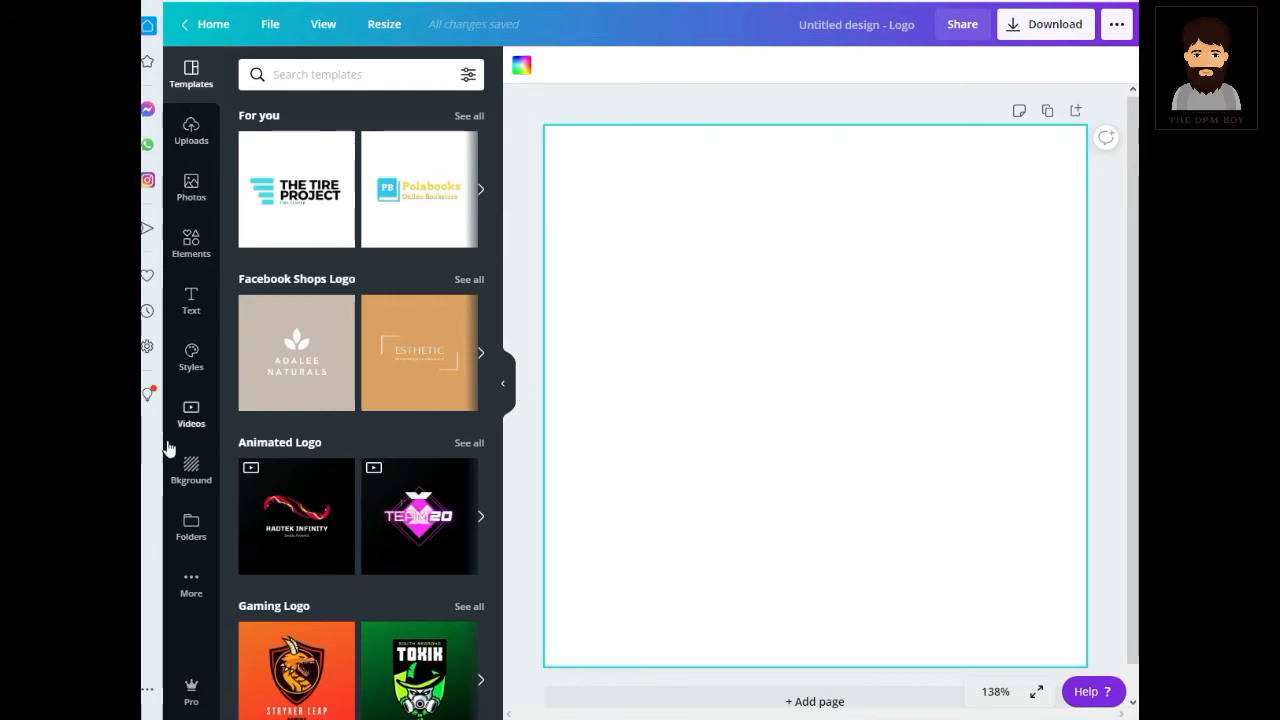
pyautogui.click(668, 440)
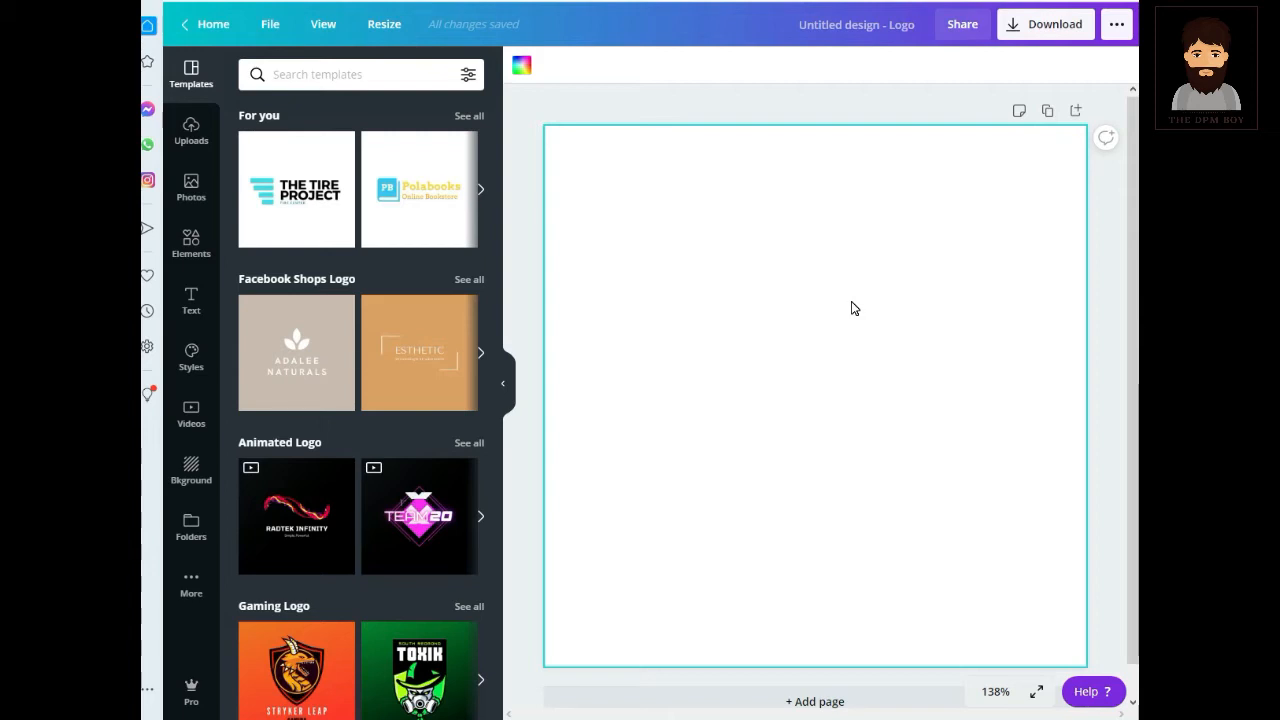
# Search photos for "yellow background" and set the dark-edged orange-yellow textured photo as the full-page background
pyautogui.click(187, 192)
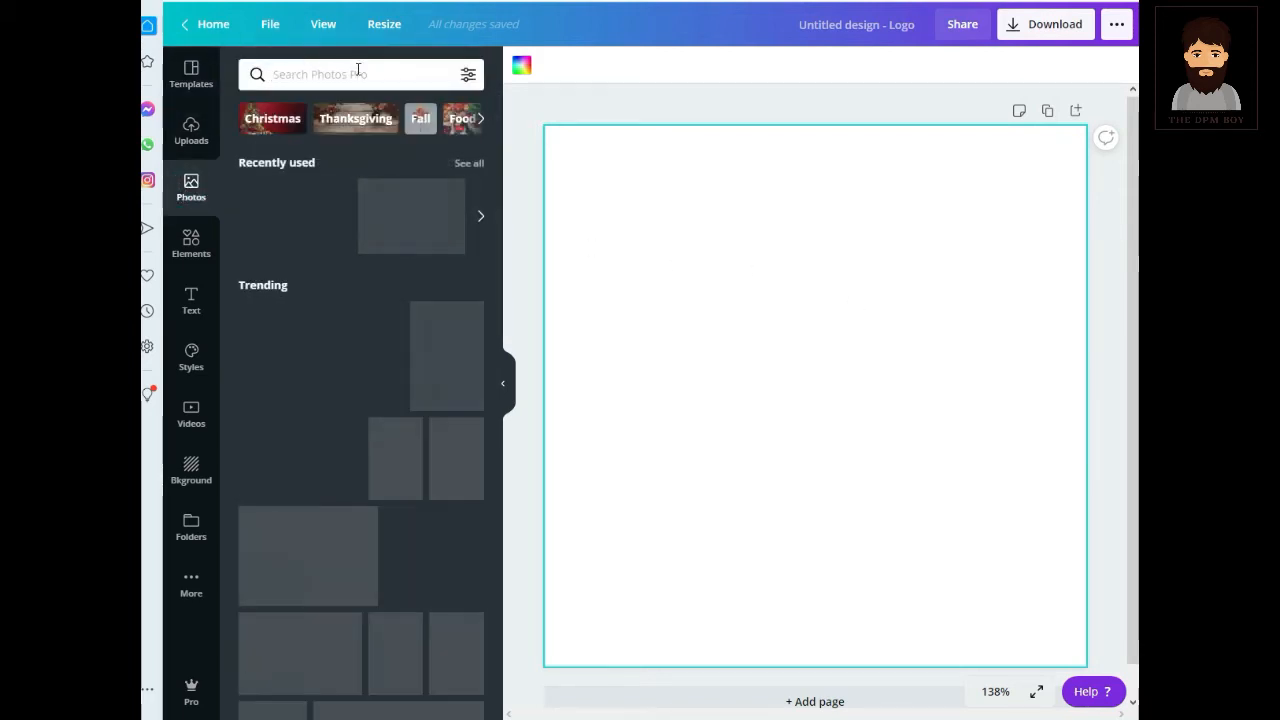
pyautogui.click(359, 72)
pyautogui.write('yall')
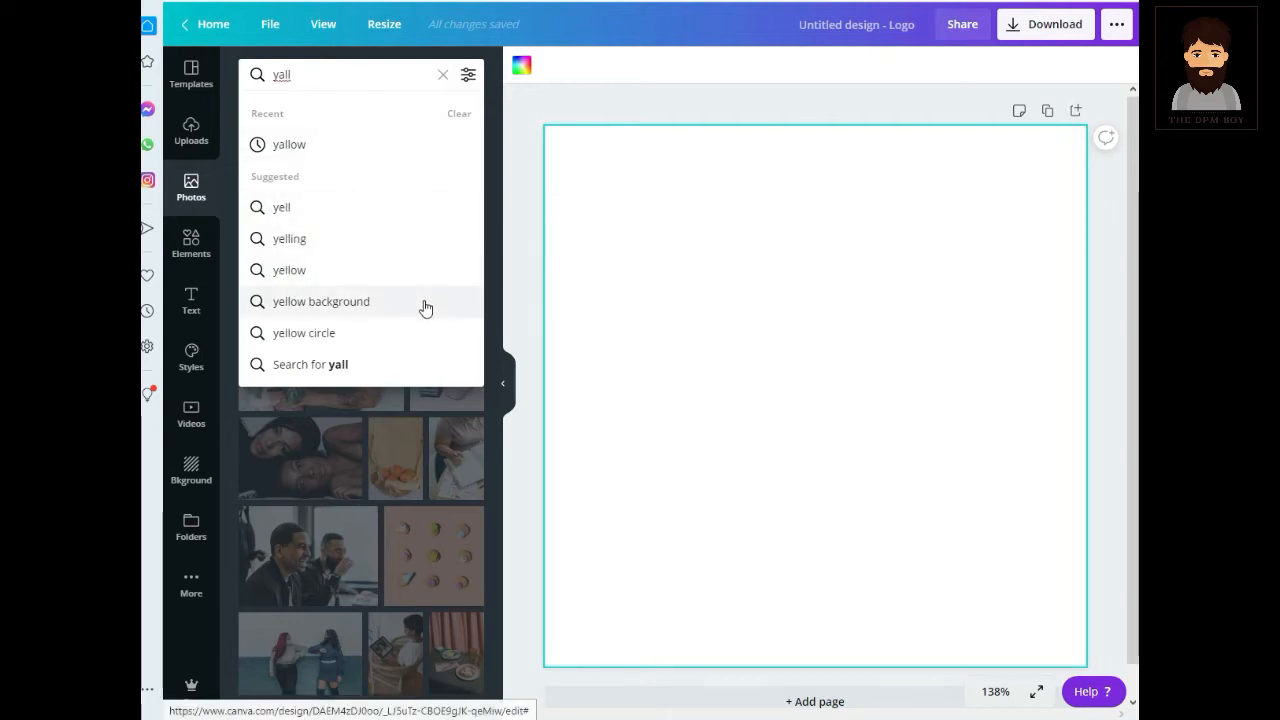
pyautogui.click(424, 303)
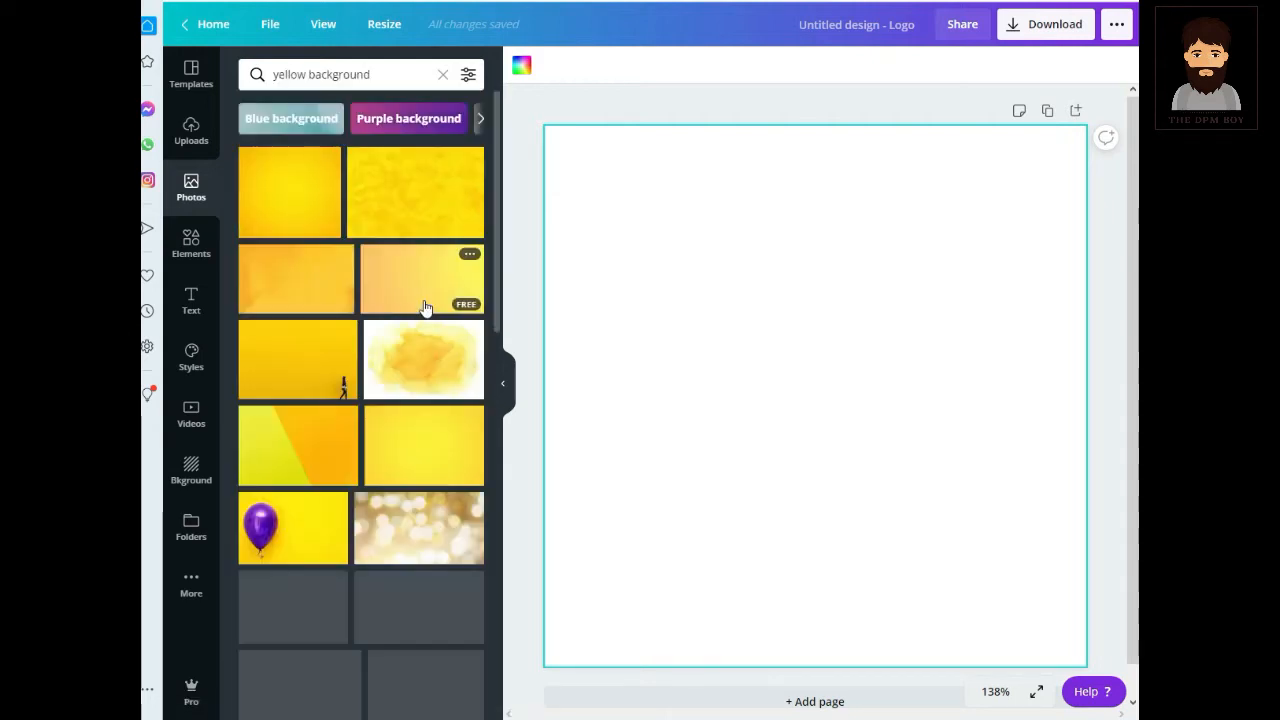
pyautogui.scroll(-5, 416, 310)
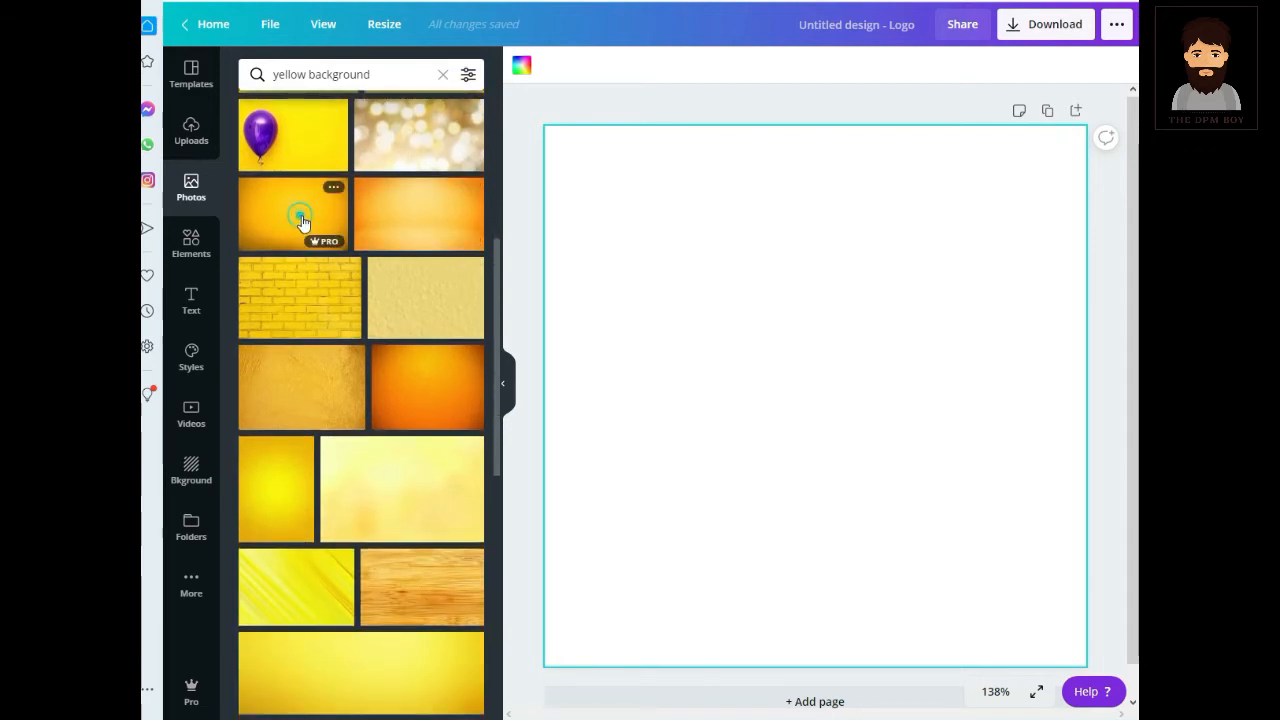
pyautogui.moveTo(300, 214); pyautogui.dragTo(583, 374)
pyautogui.click(580, 366)
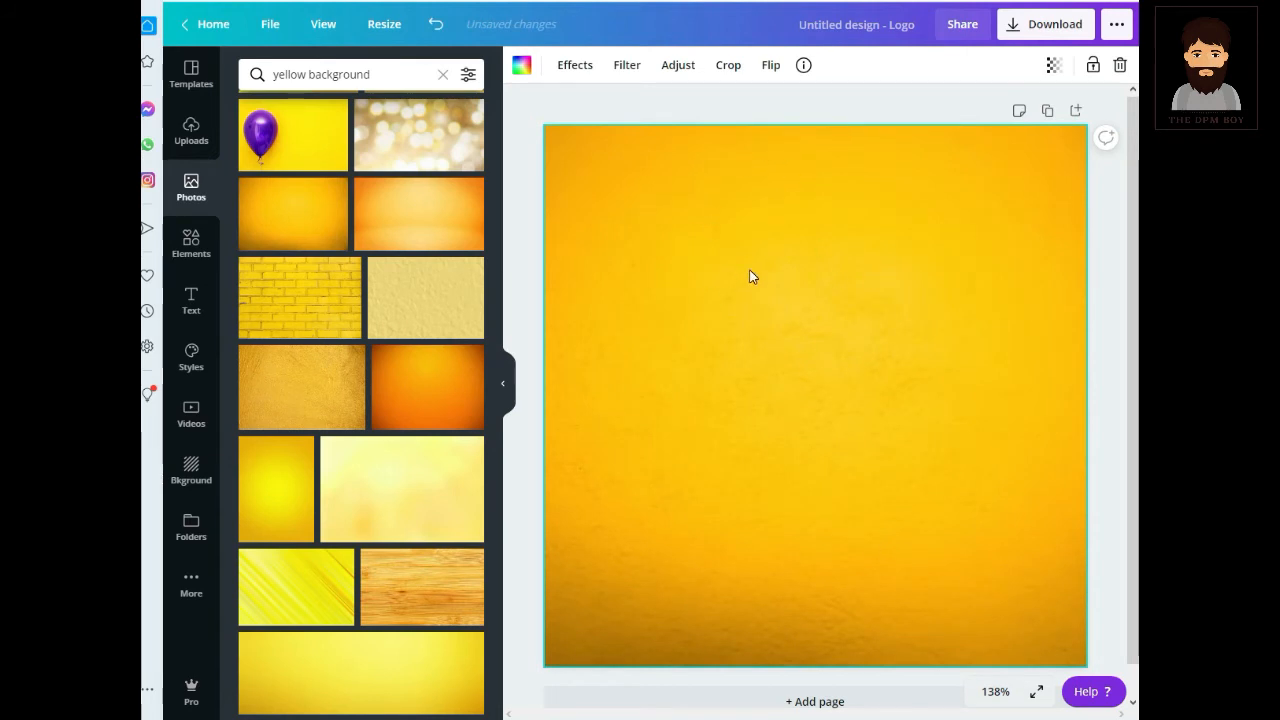
# Add a heading reading "Chand Islamic" with "tv" on a second line, and centre it on the page
pyautogui.click(192, 310)
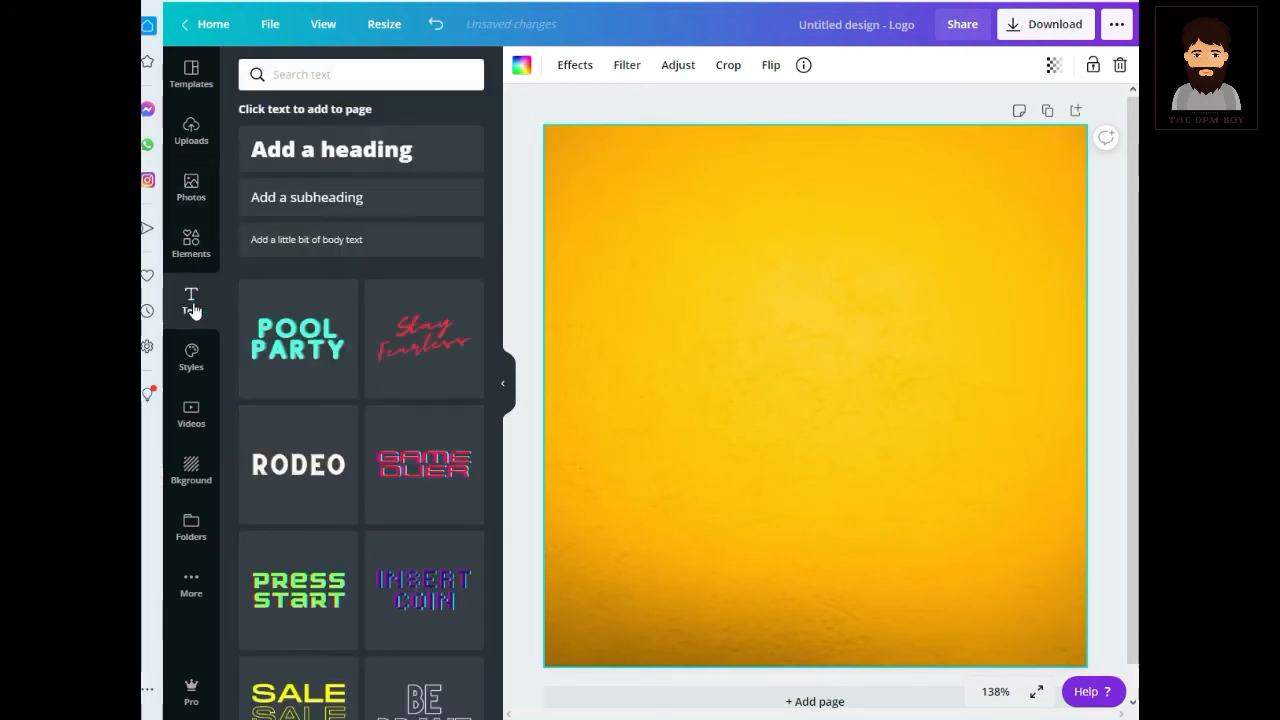
pyautogui.click(349, 163)
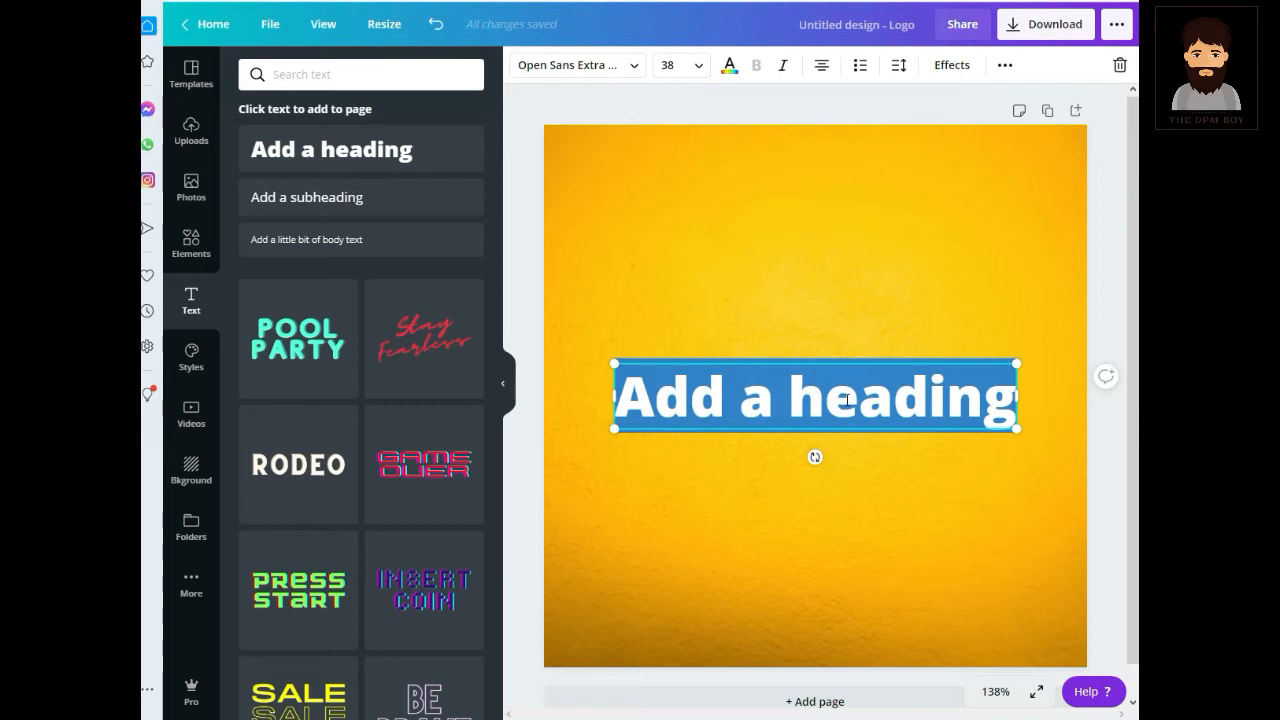
pyautogui.write('c')
pyautogui.press('BackSpace')
pyautogui.write('Chan')
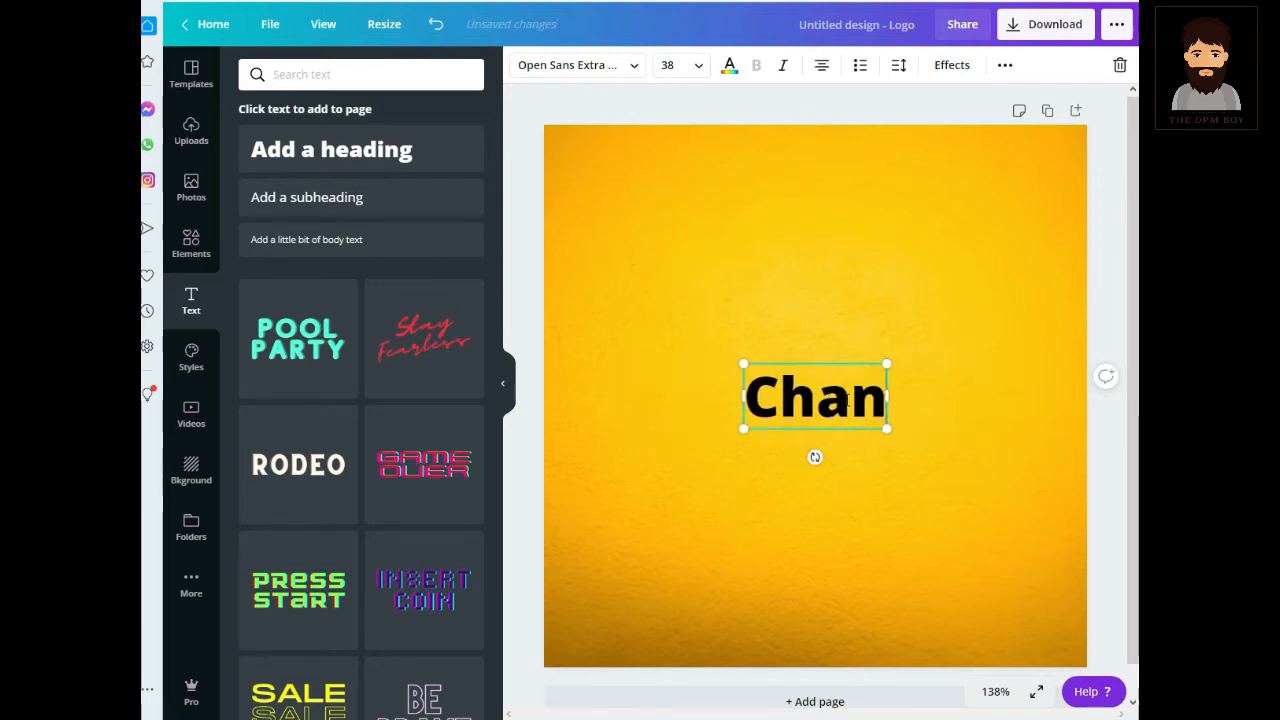
pyautogui.write('d')
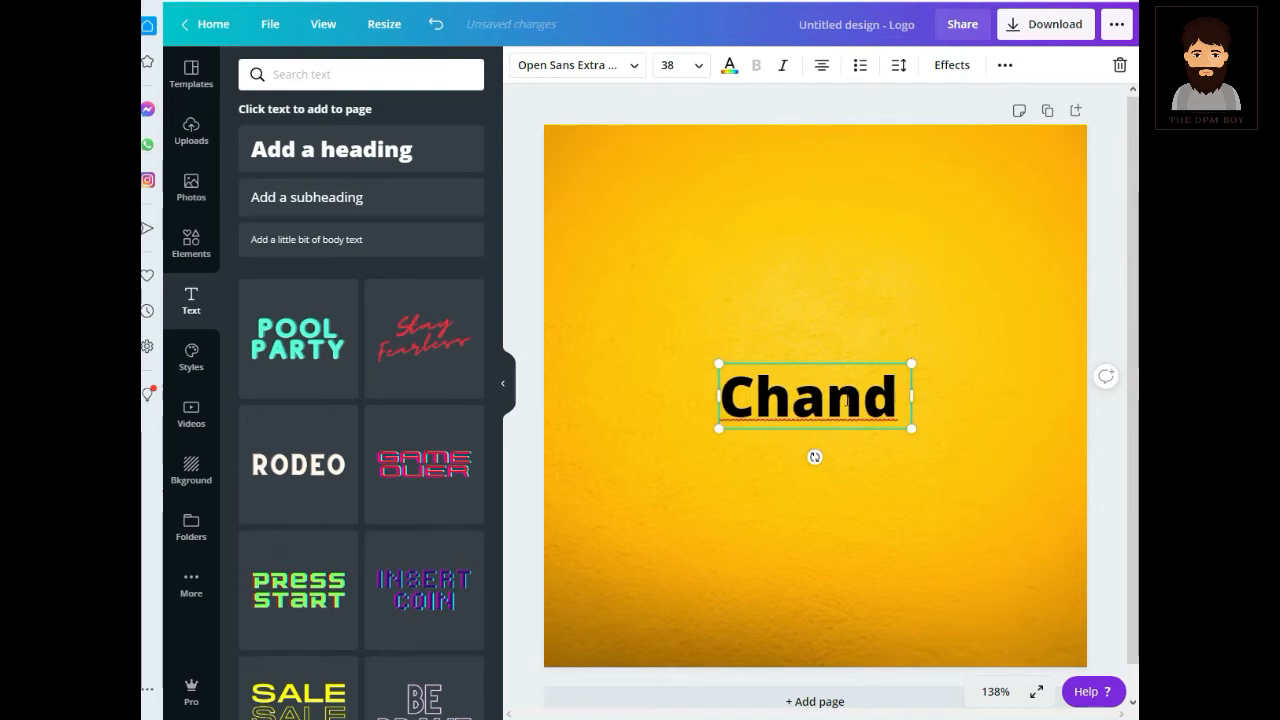
pyautogui.write(' Isla')
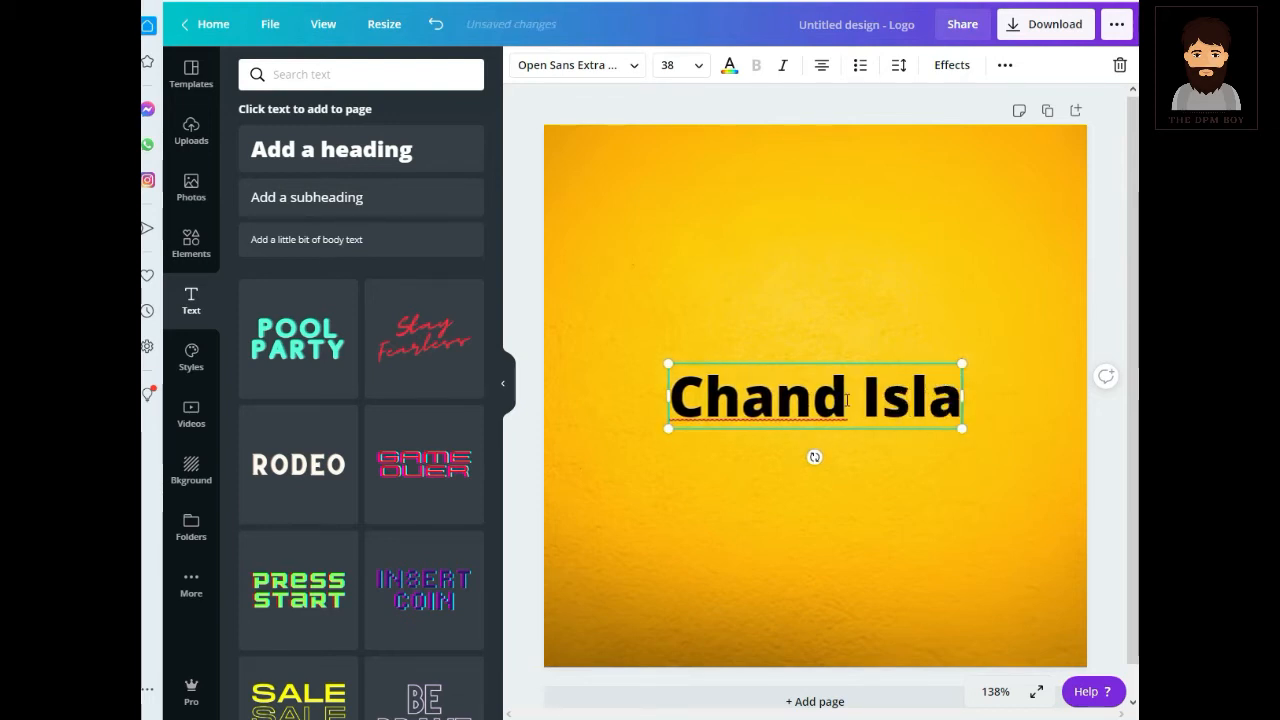
pyautogui.write('mic')
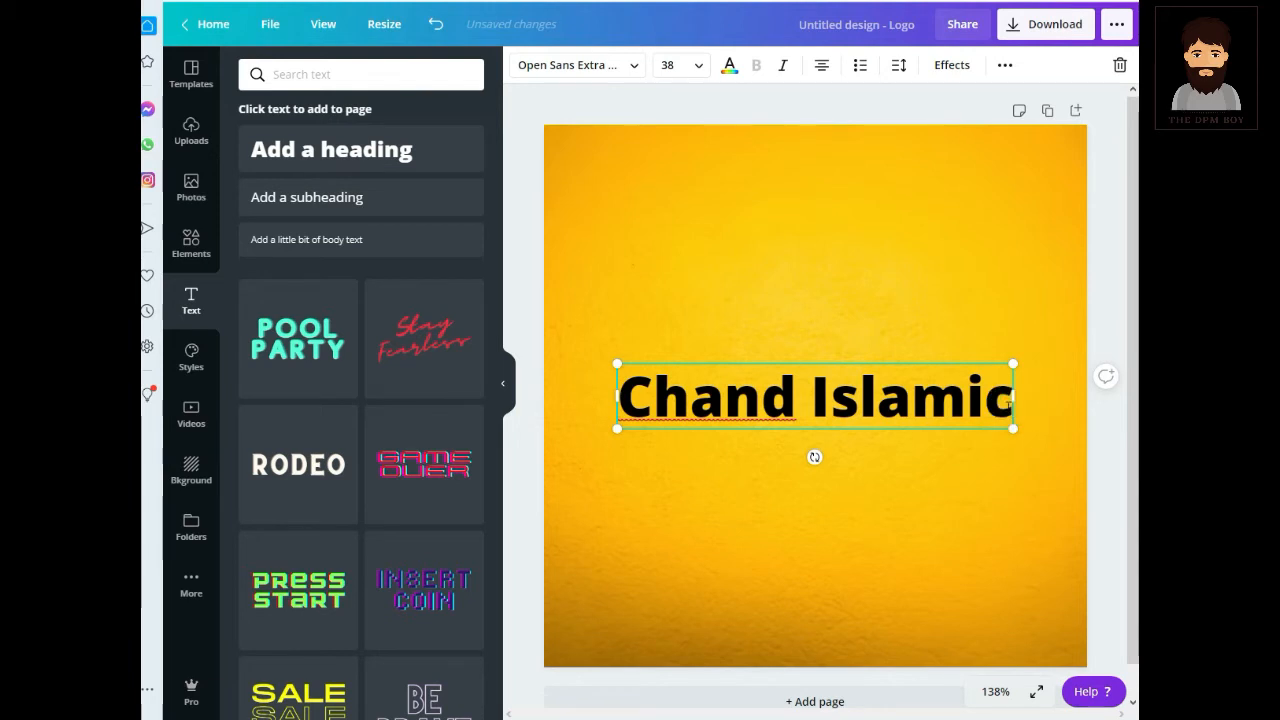
pyautogui.press('Return')
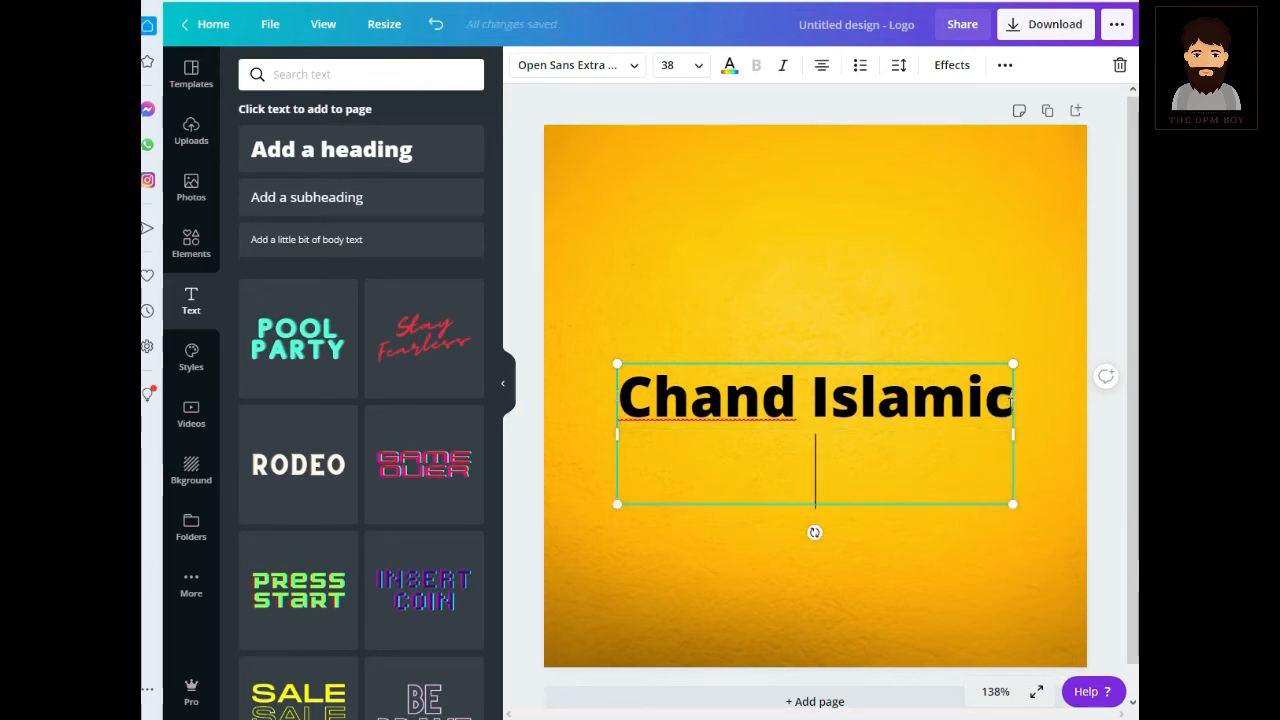
pyautogui.write('tv')
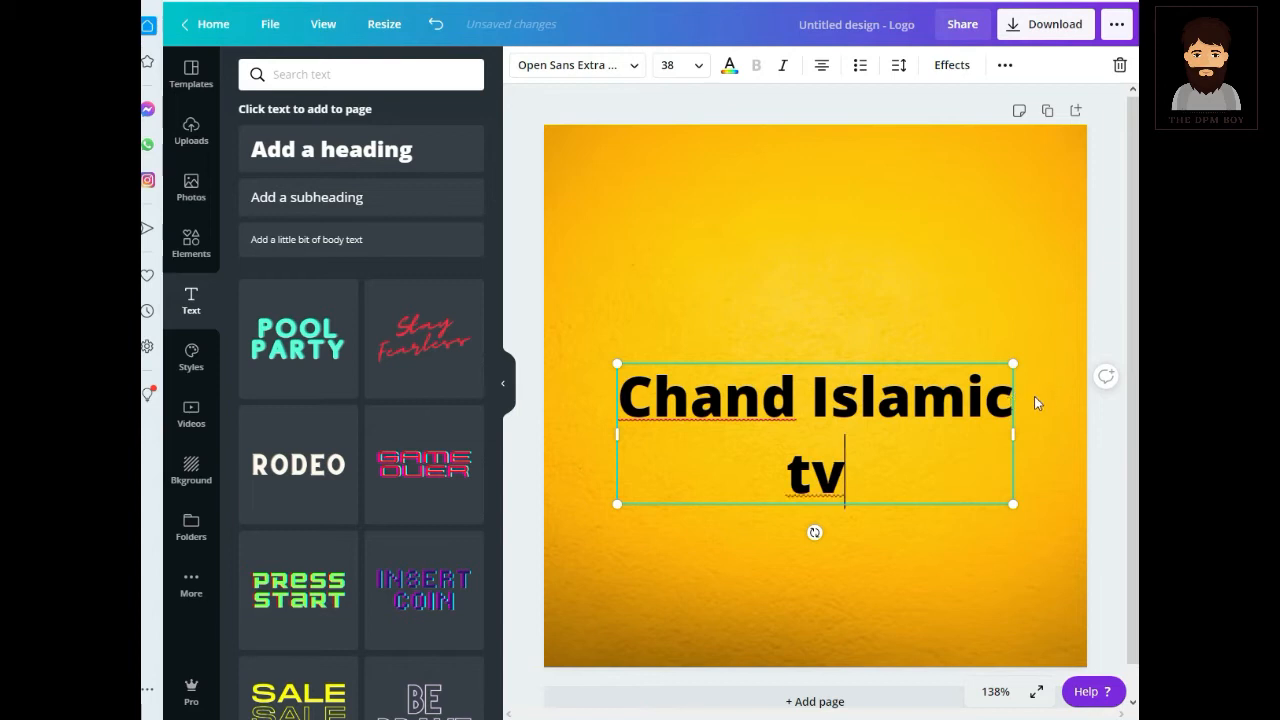
pyautogui.click(910, 596)
pyautogui.moveTo(805, 437); pyautogui.dragTo(807, 394)
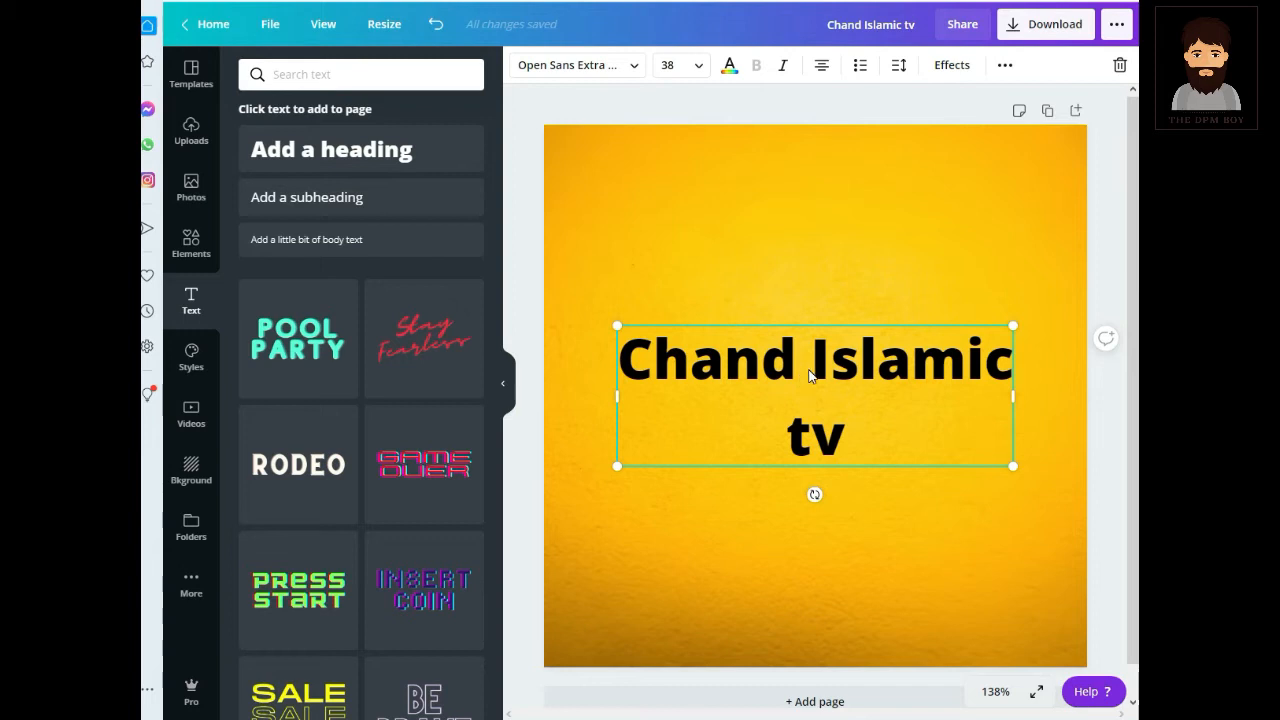
# Change the heading's font to Findel and scale it down to size 28.8, centred on the page
pyautogui.click(628, 63)
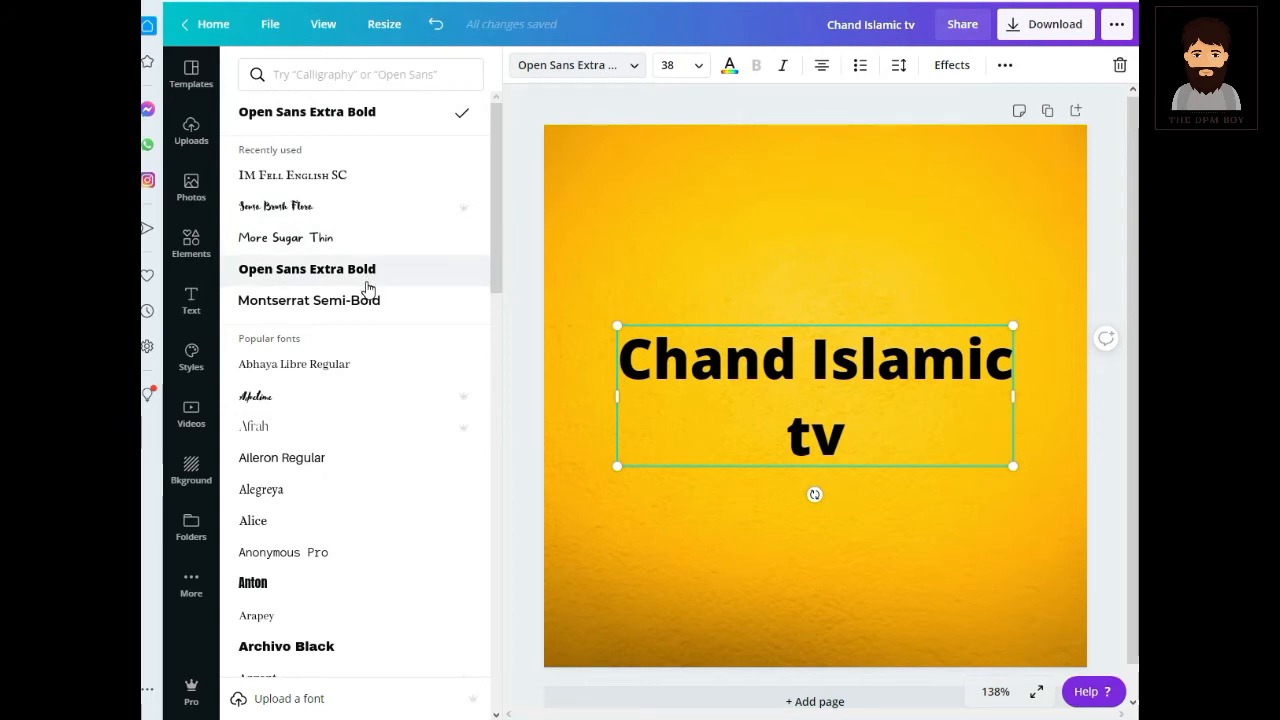
pyautogui.scroll(-5, 360, 369)
pyautogui.scroll(-8, 361, 371)
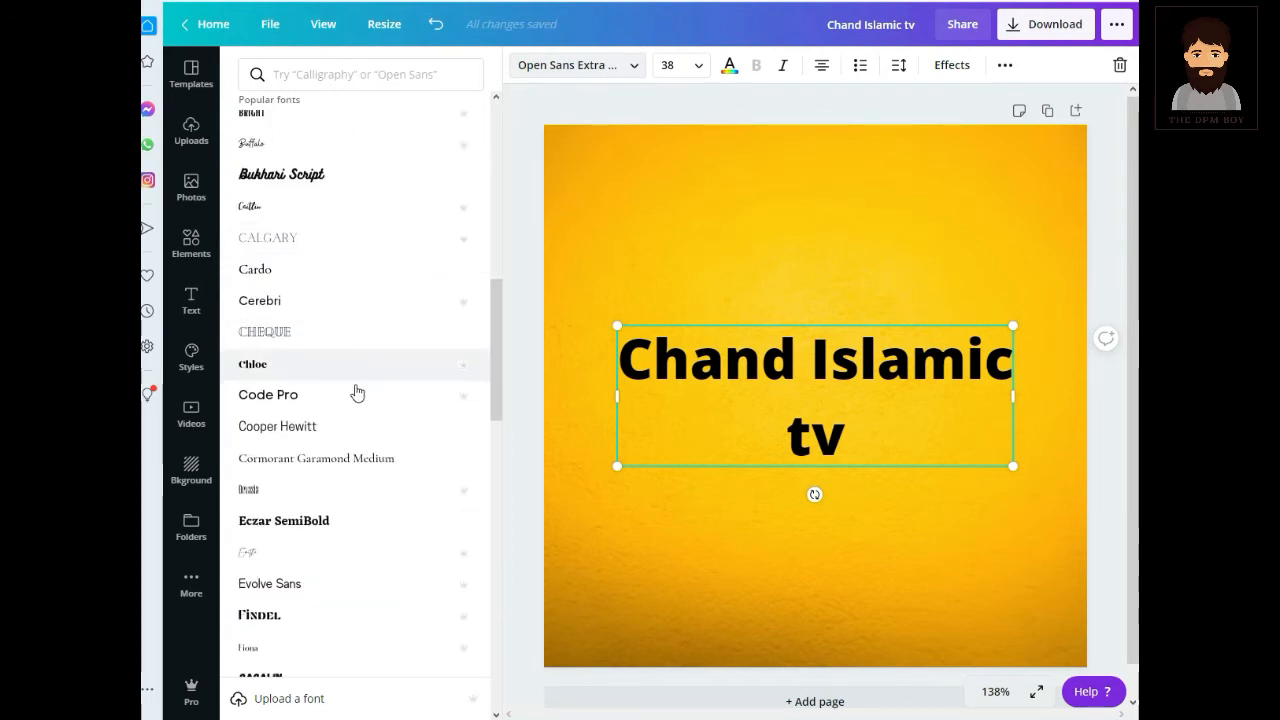
pyautogui.scroll(-3, 386, 409)
pyautogui.click(378, 467)
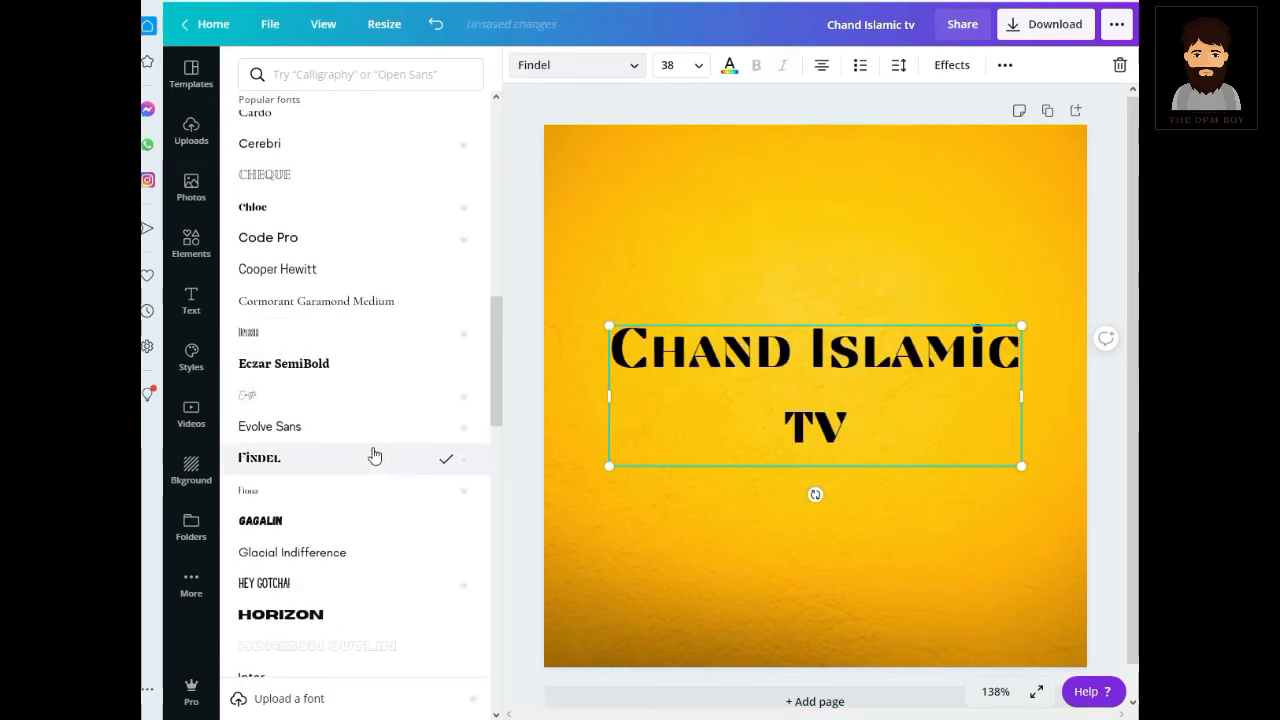
pyautogui.moveTo(1021, 466); pyautogui.dragTo(866, 407)
pyautogui.moveTo(808, 374); pyautogui.dragTo(855, 389)
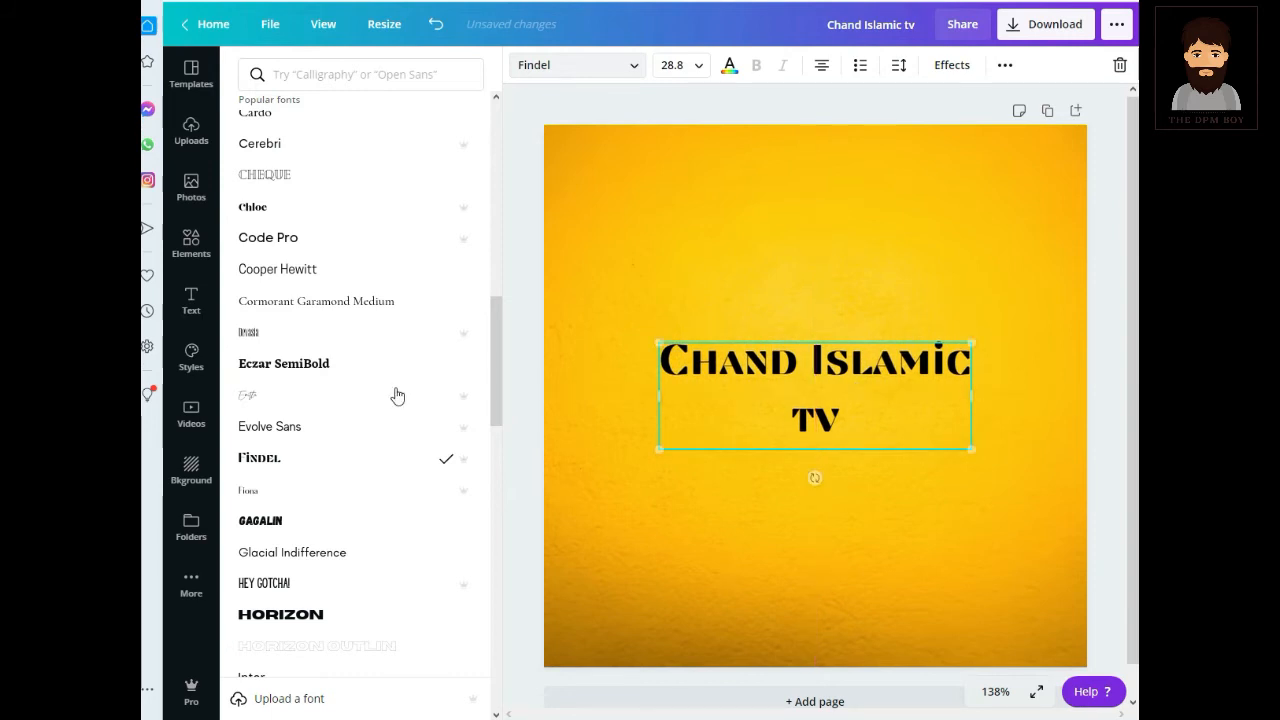
# Add the rounded-corner square outline from the Shapes collection around the heading
pyautogui.click(187, 241)
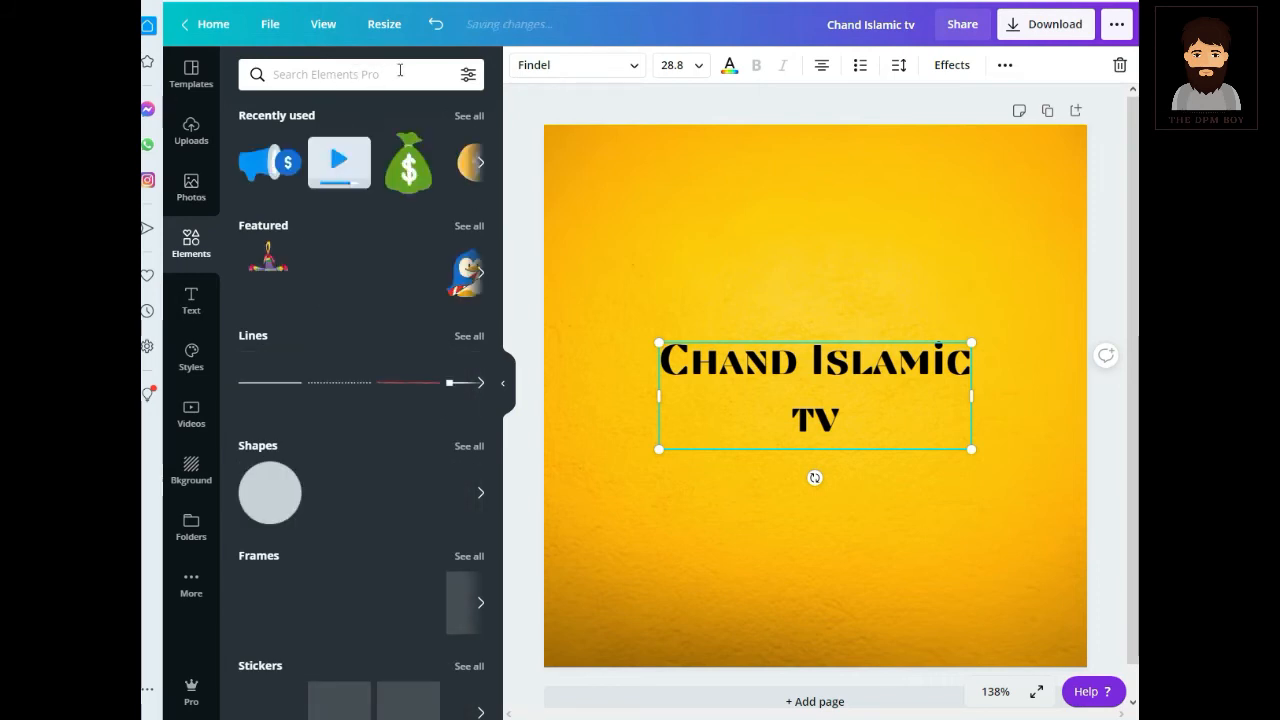
pyautogui.scroll(-3, 406, 390)
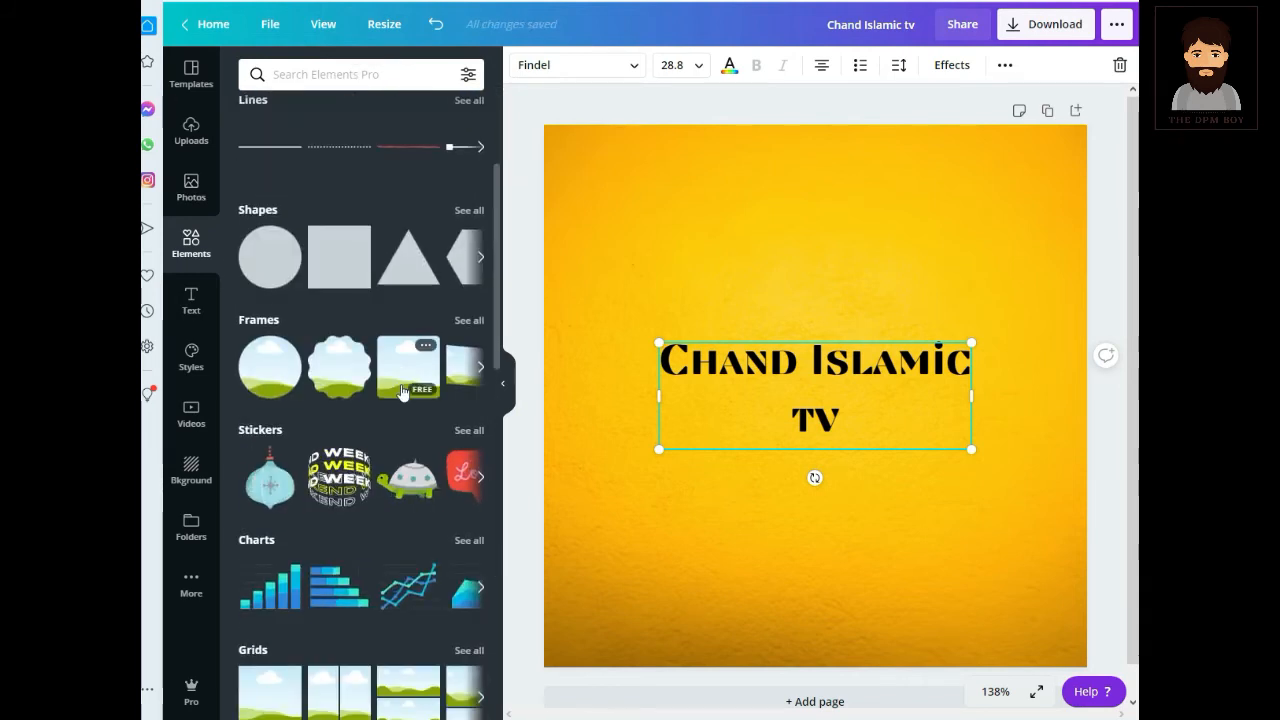
pyautogui.click(468, 211)
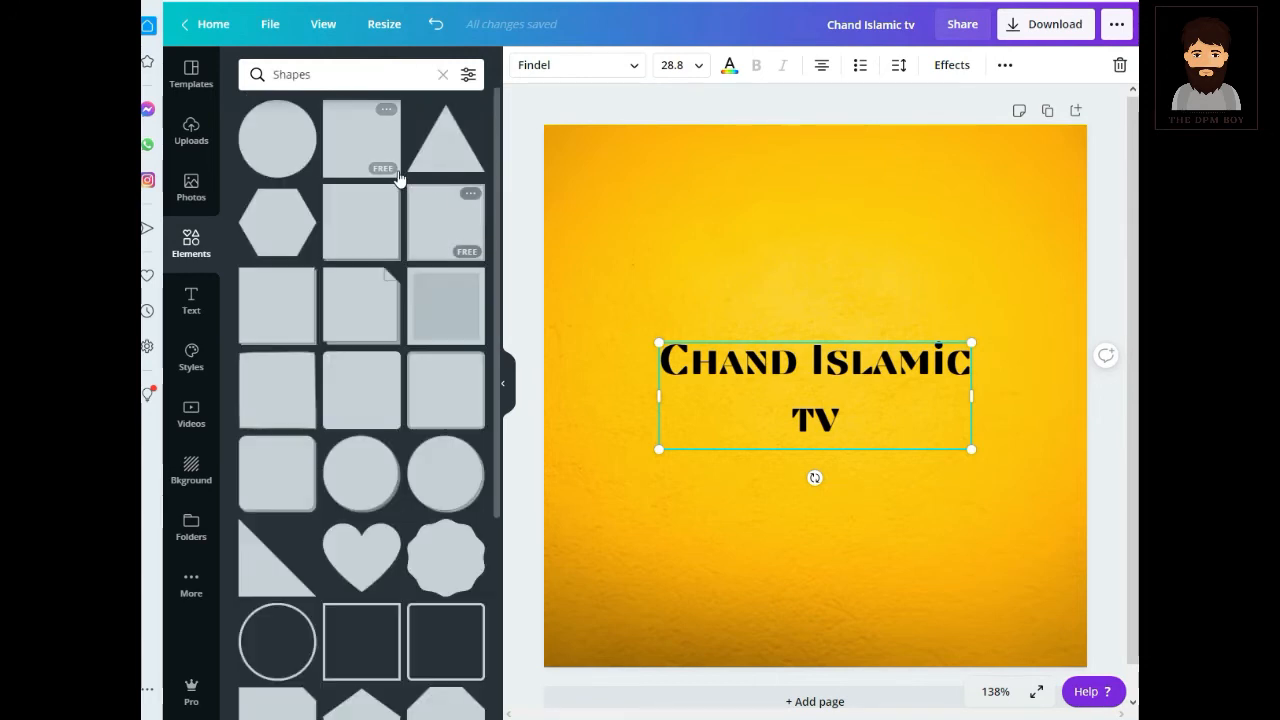
pyautogui.scroll(-3, 391, 400)
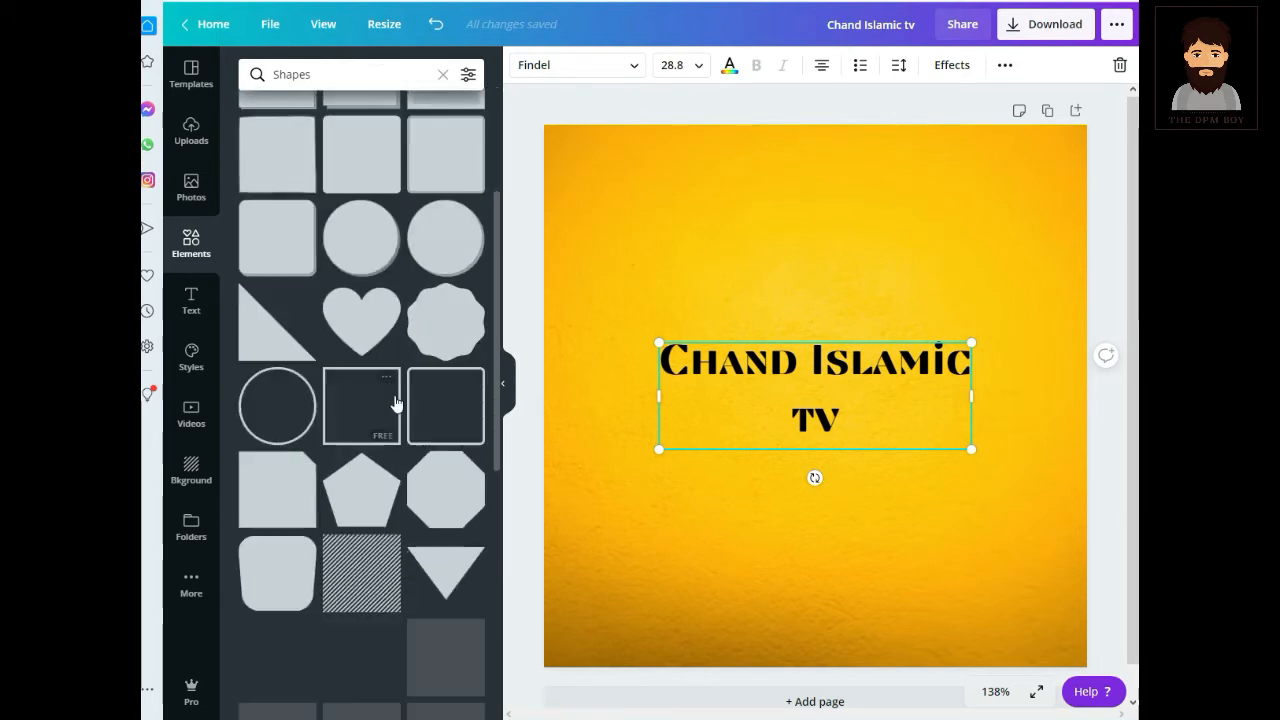
pyautogui.click(459, 422)
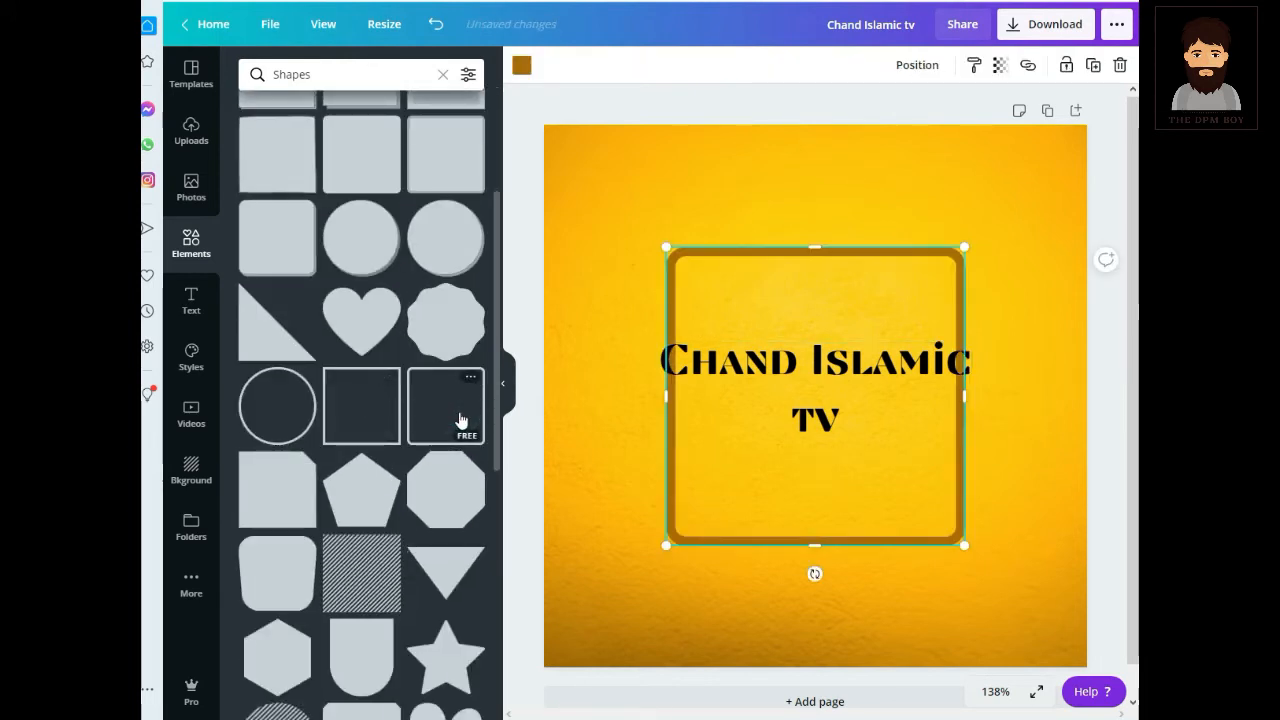
# Reshape the rounded outline into a wide rectangle centred around the heading, and colour it black
pyautogui.moveTo(666, 395); pyautogui.dragTo(603, 395)
pyautogui.moveTo(964, 395); pyautogui.dragTo(1028, 394)
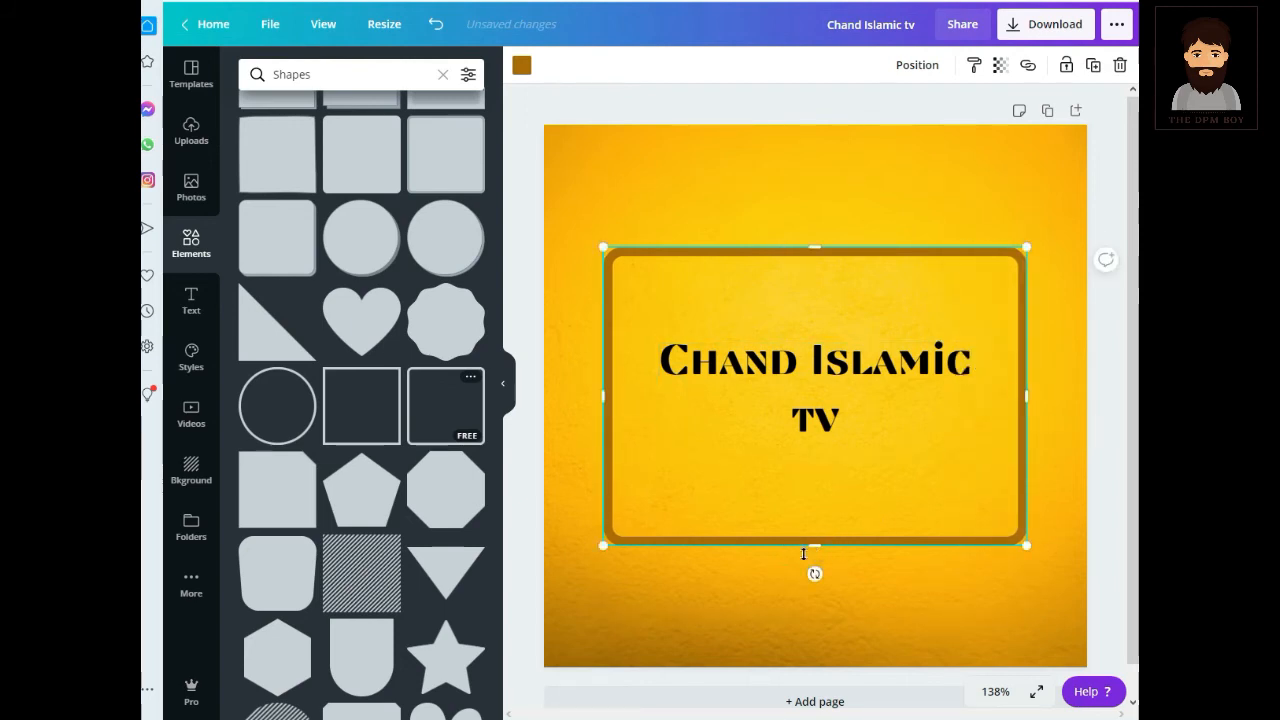
pyautogui.moveTo(816, 540); pyautogui.dragTo(811, 501)
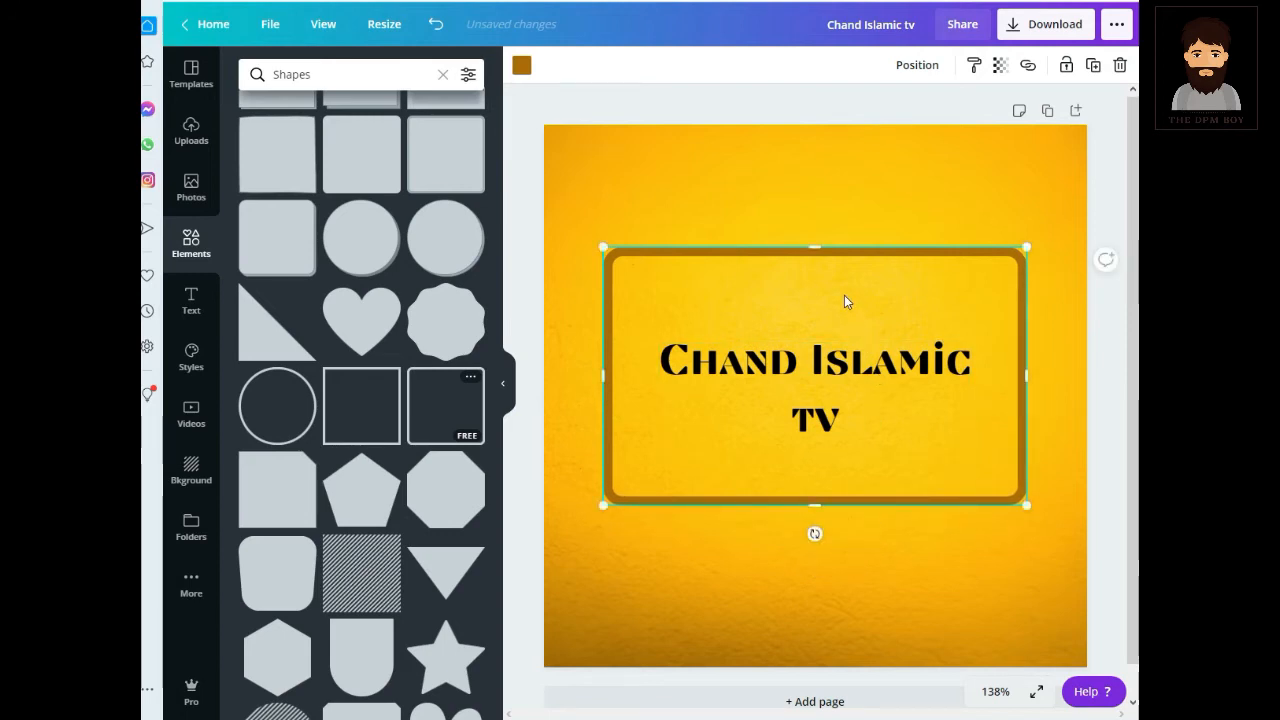
pyautogui.moveTo(842, 302); pyautogui.dragTo(842, 322)
pyautogui.click(521, 65)
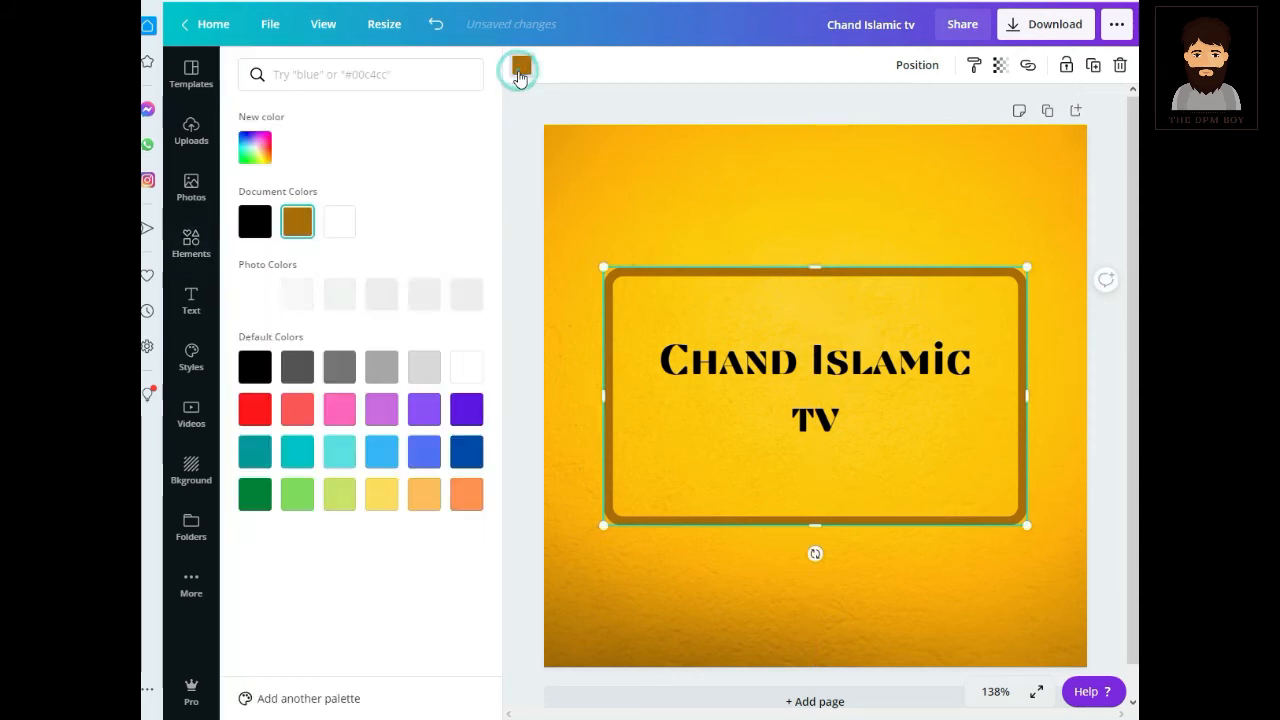
pyautogui.click(254, 367)
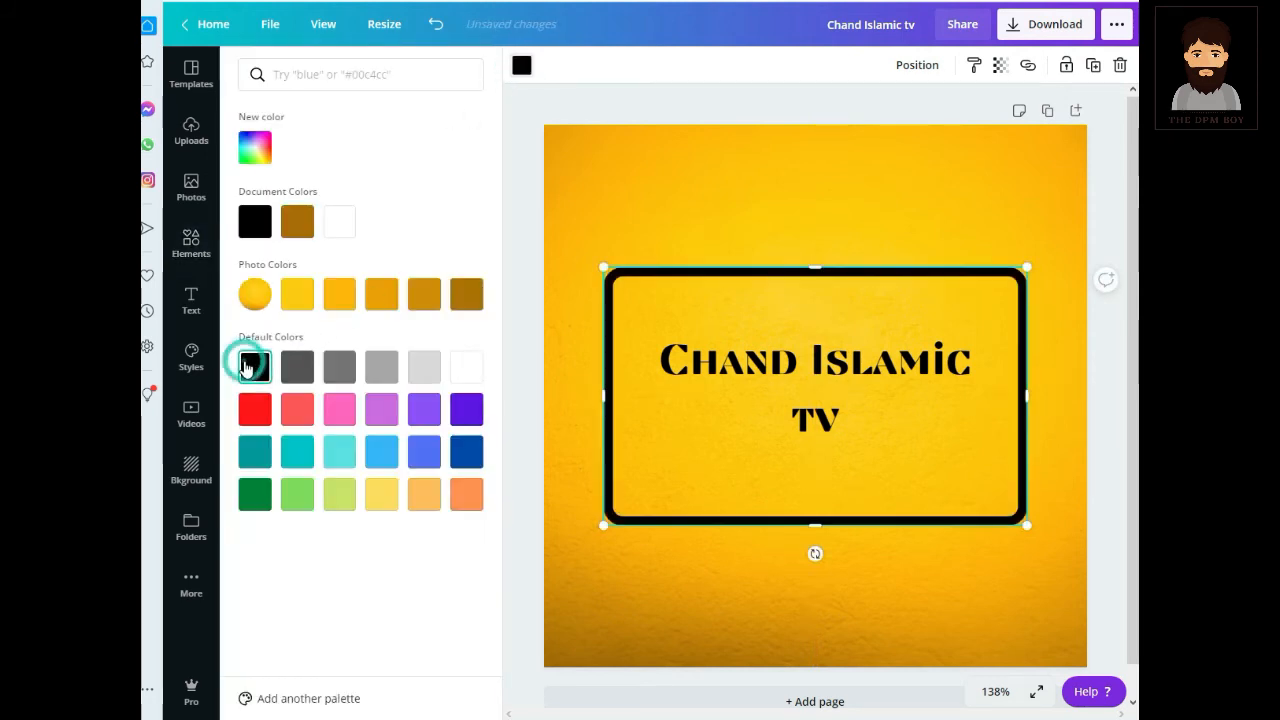
# Move the black frame slightly upward and enlarge the heading to font size 36.3 to fill the frame's width
pyautogui.moveTo(923, 489); pyautogui.dragTo(924, 475)
pyautogui.moveTo(891, 420); pyautogui.dragTo(889, 416)
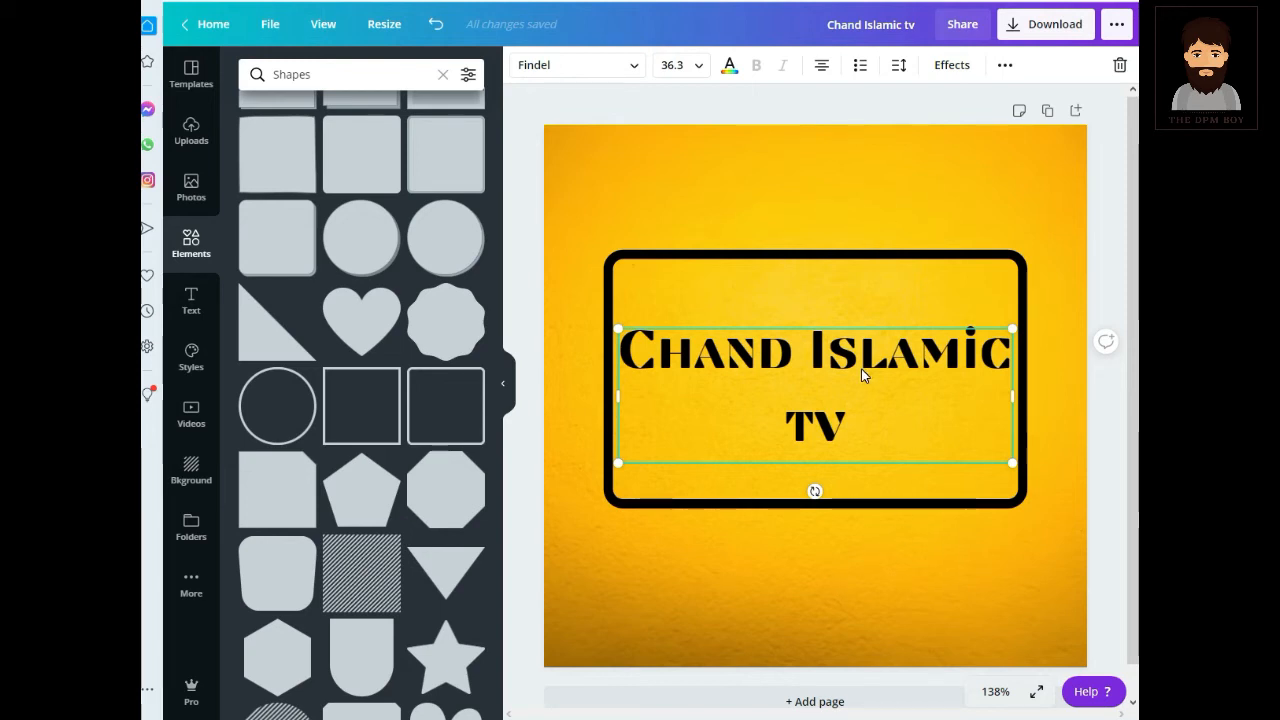
# Apply the Hollow text effect to the "Chand Islamic tv" heading
pyautogui.click(955, 66)
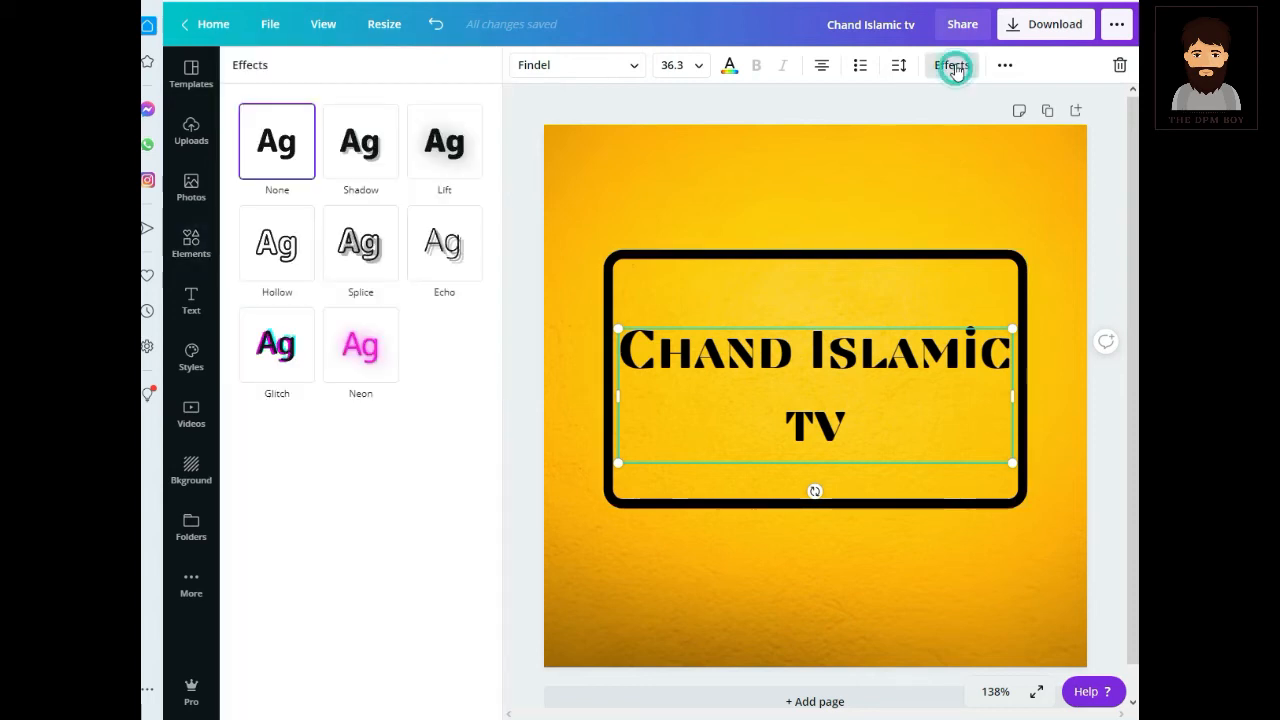
pyautogui.click(344, 248)
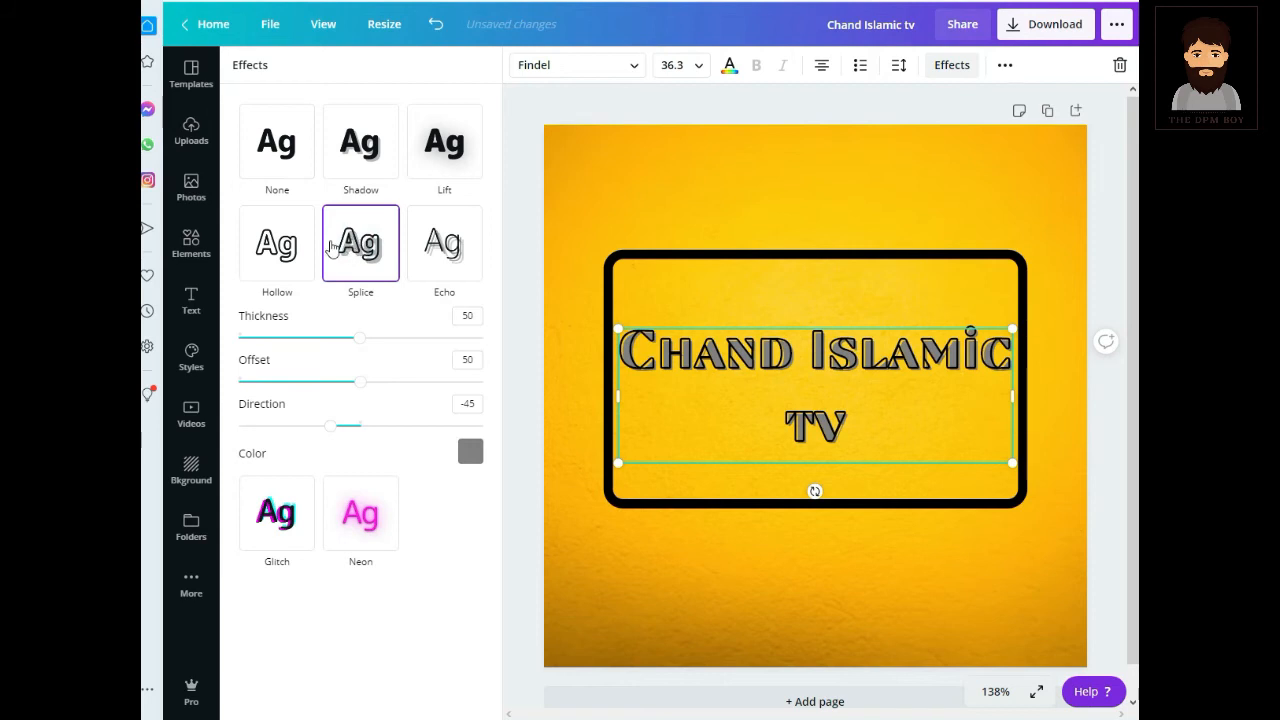
pyautogui.click(284, 251)
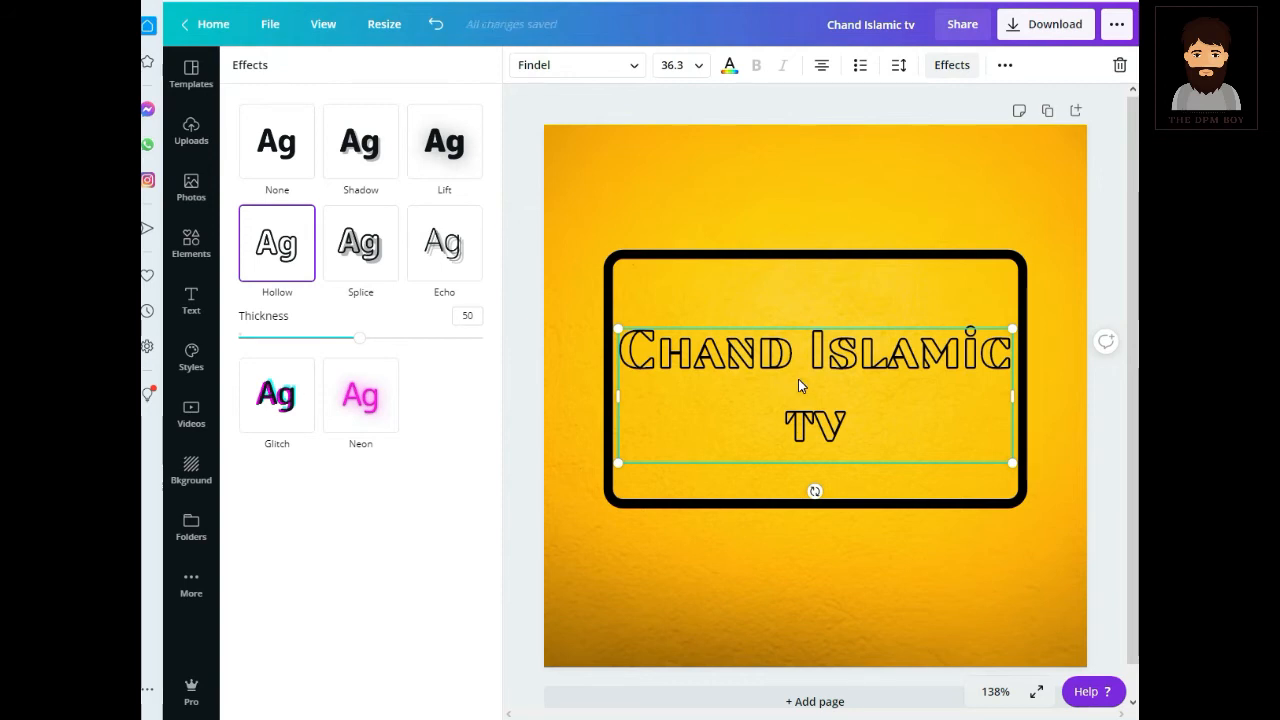
# Rename the design "Chand Islamic tv perofile" and download it as a PNG at size 1, then close the saved-design notice
pyautogui.click(918, 22)
pyautogui.write('per')
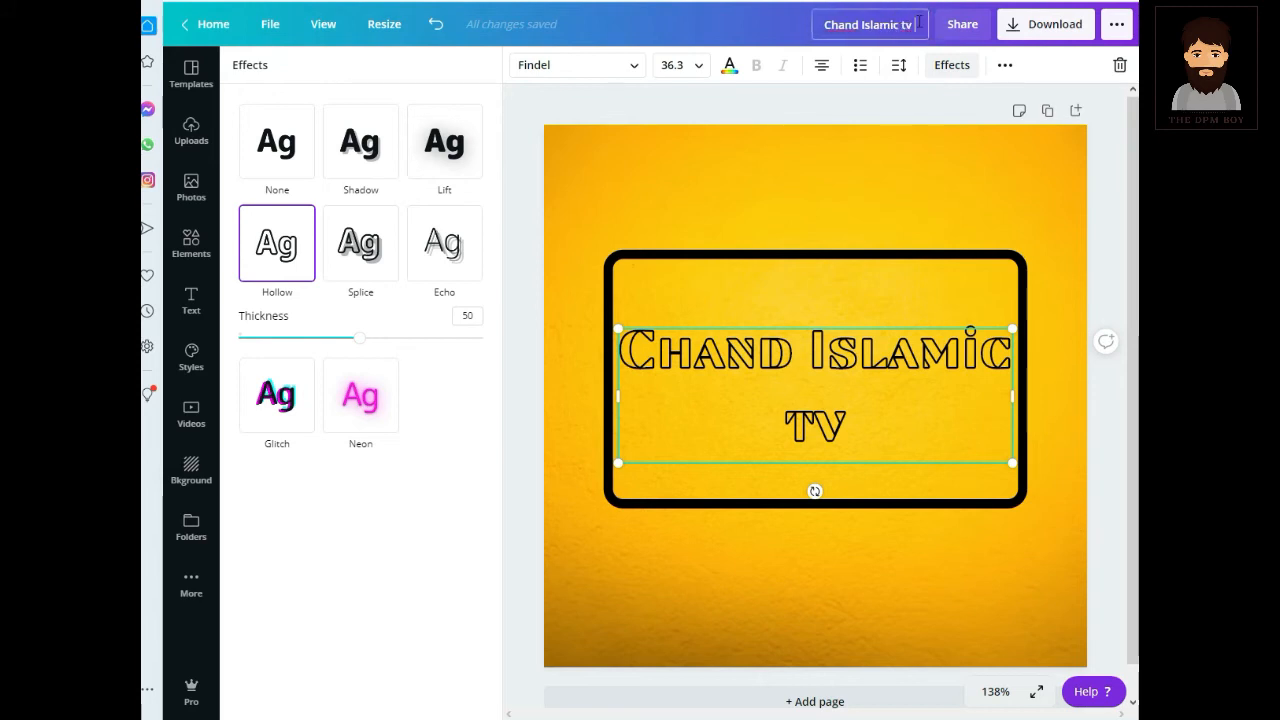
pyautogui.write('ofile')
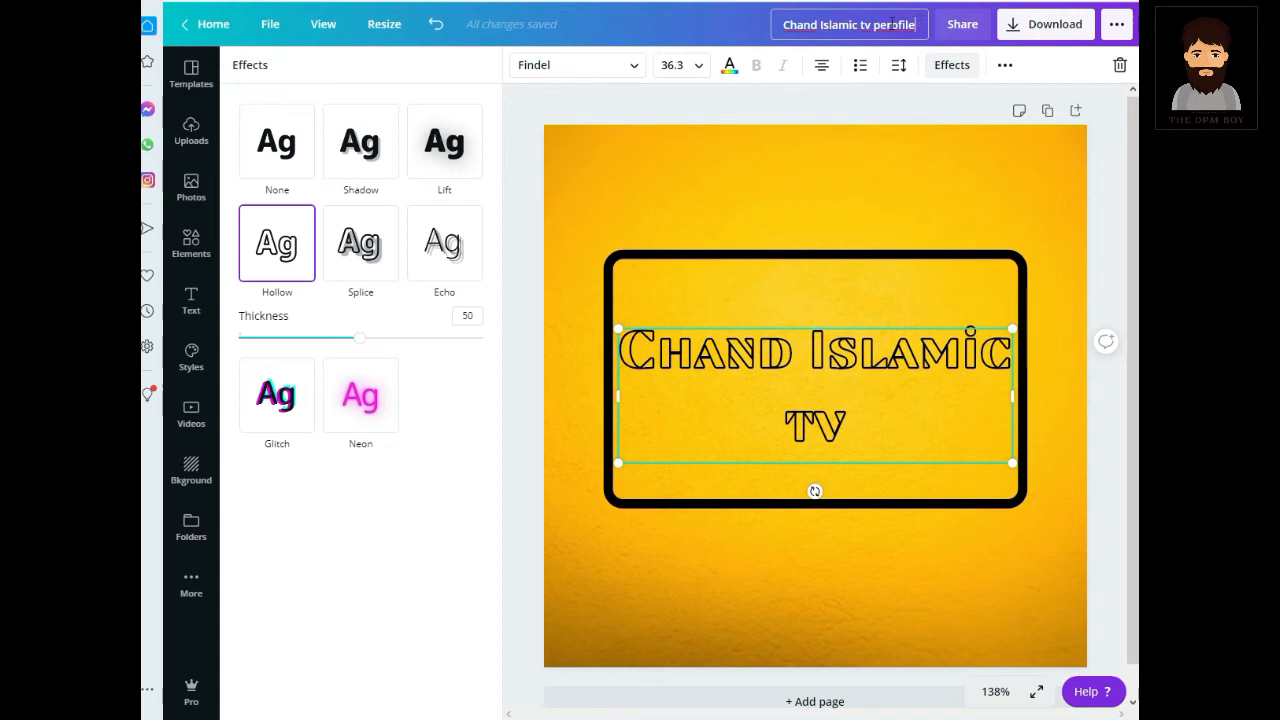
pyautogui.click(1046, 30)
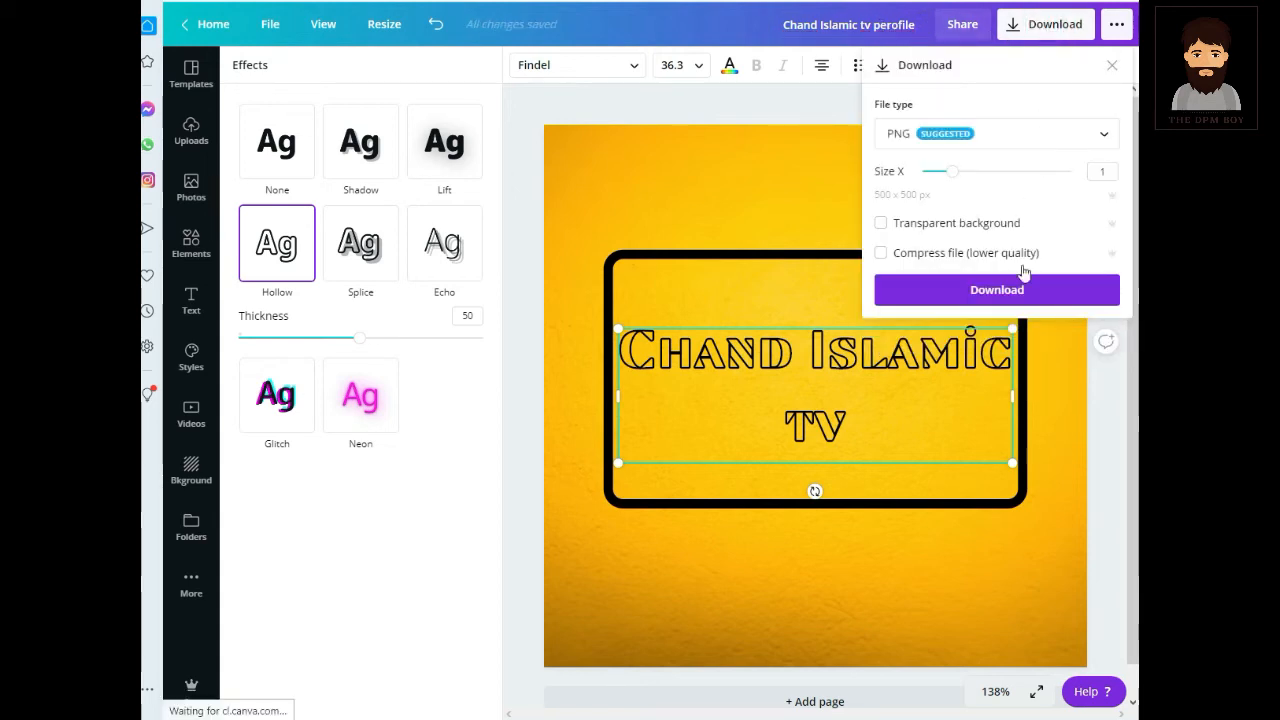
pyautogui.click(1020, 297)
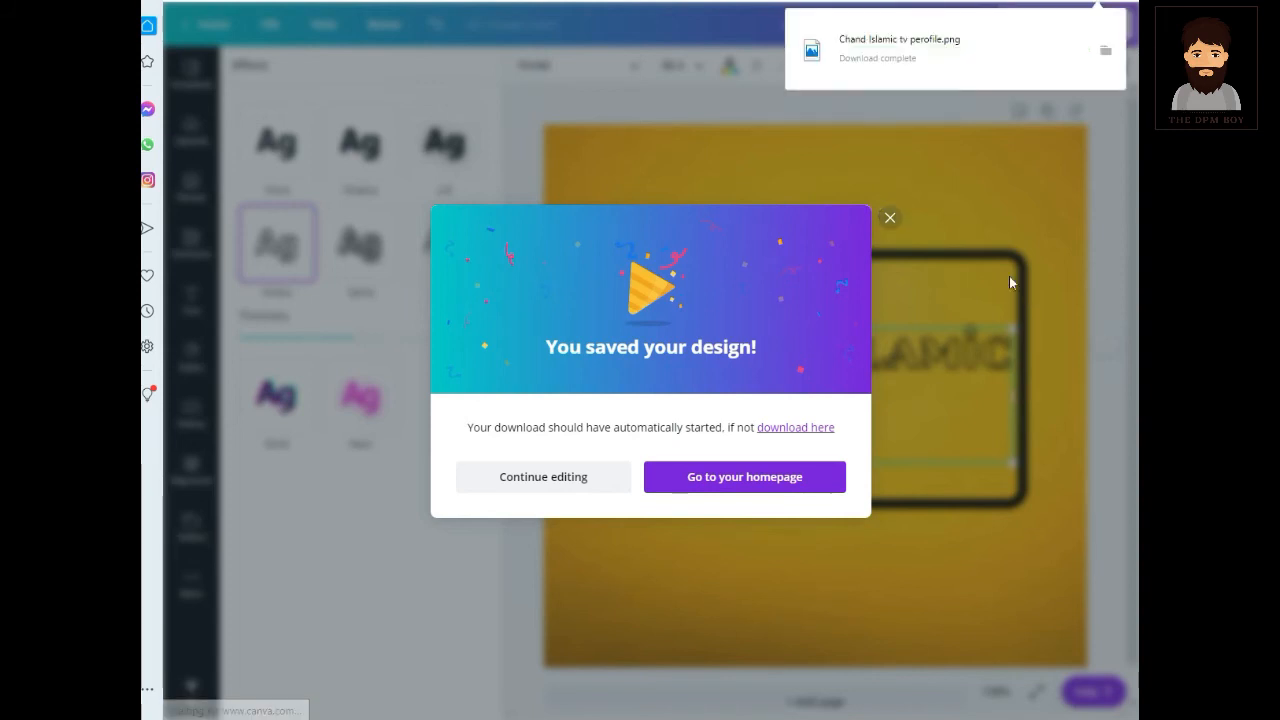
pyautogui.click(881, 218)
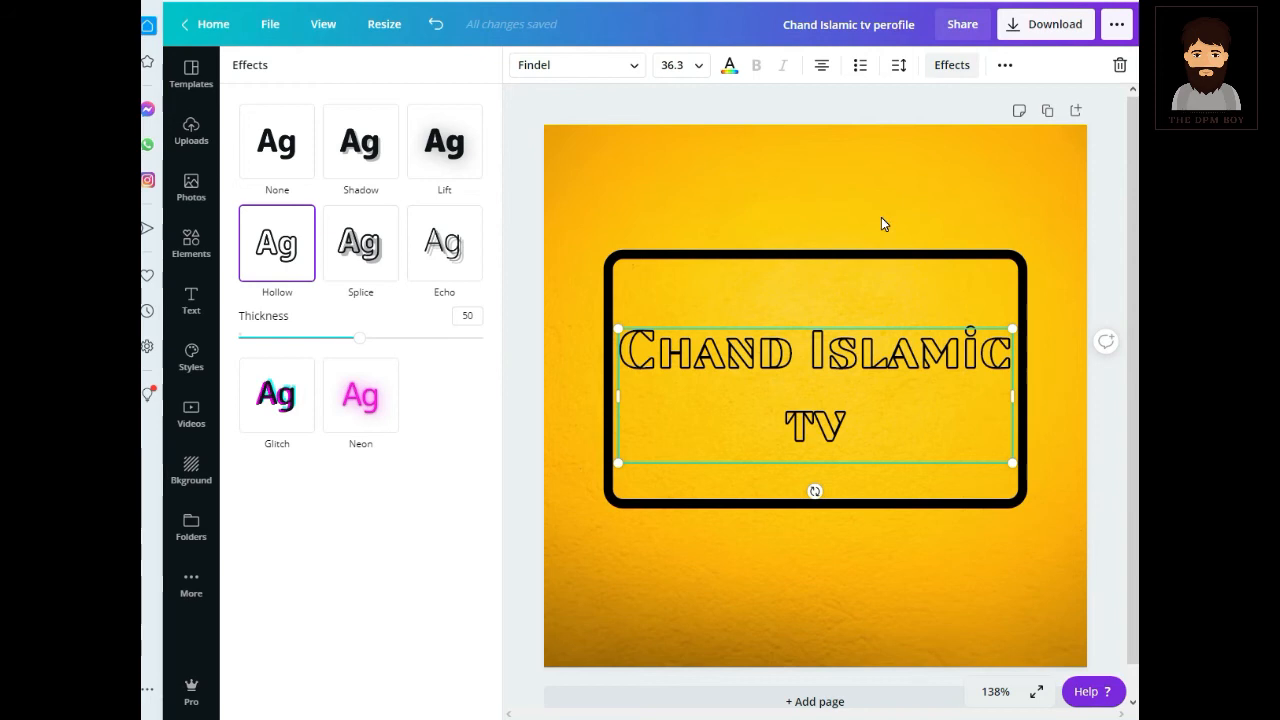
# Create a resized copy of the logo design in the Facebook Cover format
pyautogui.click(384, 24)
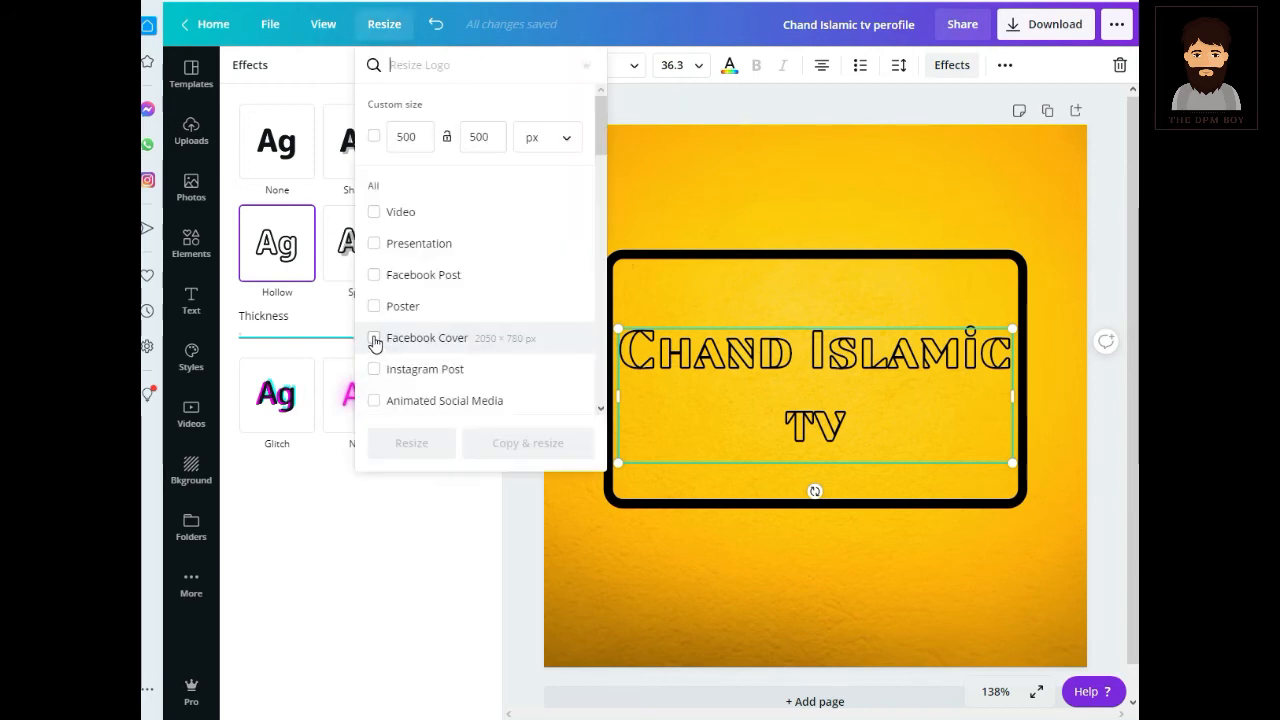
pyautogui.click(395, 32)
pyautogui.click(395, 32)
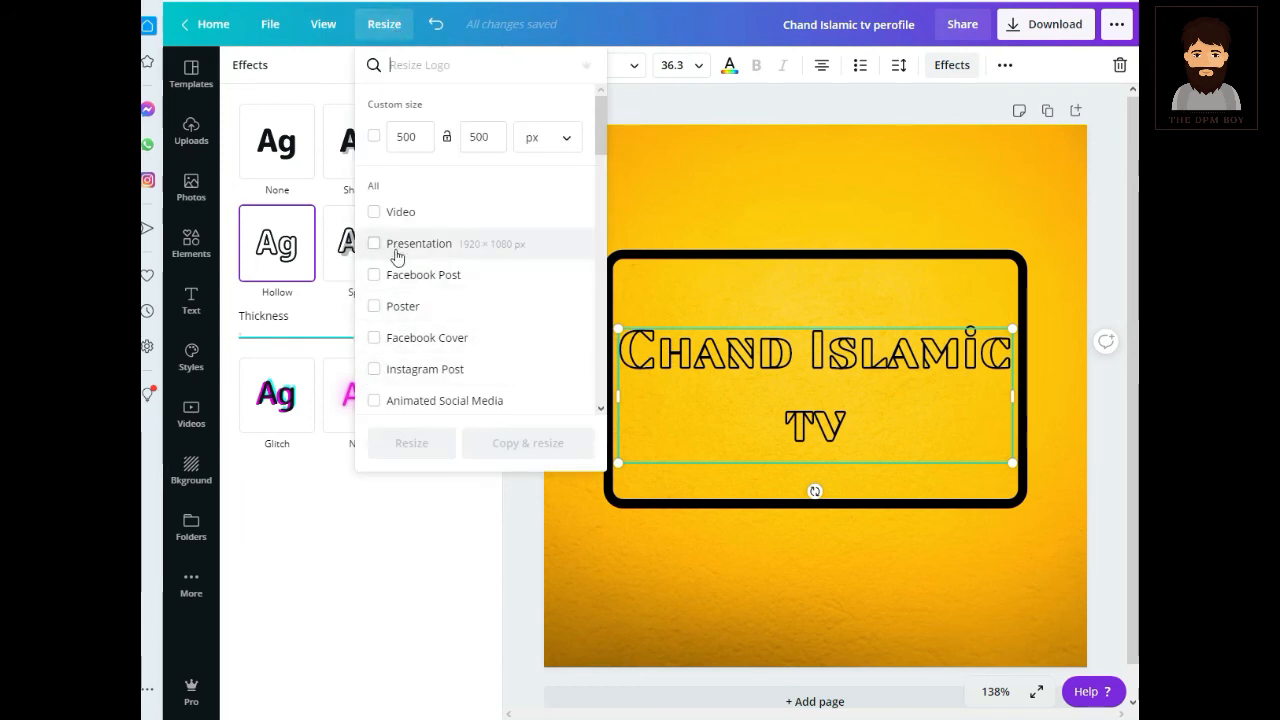
pyautogui.click(373, 342)
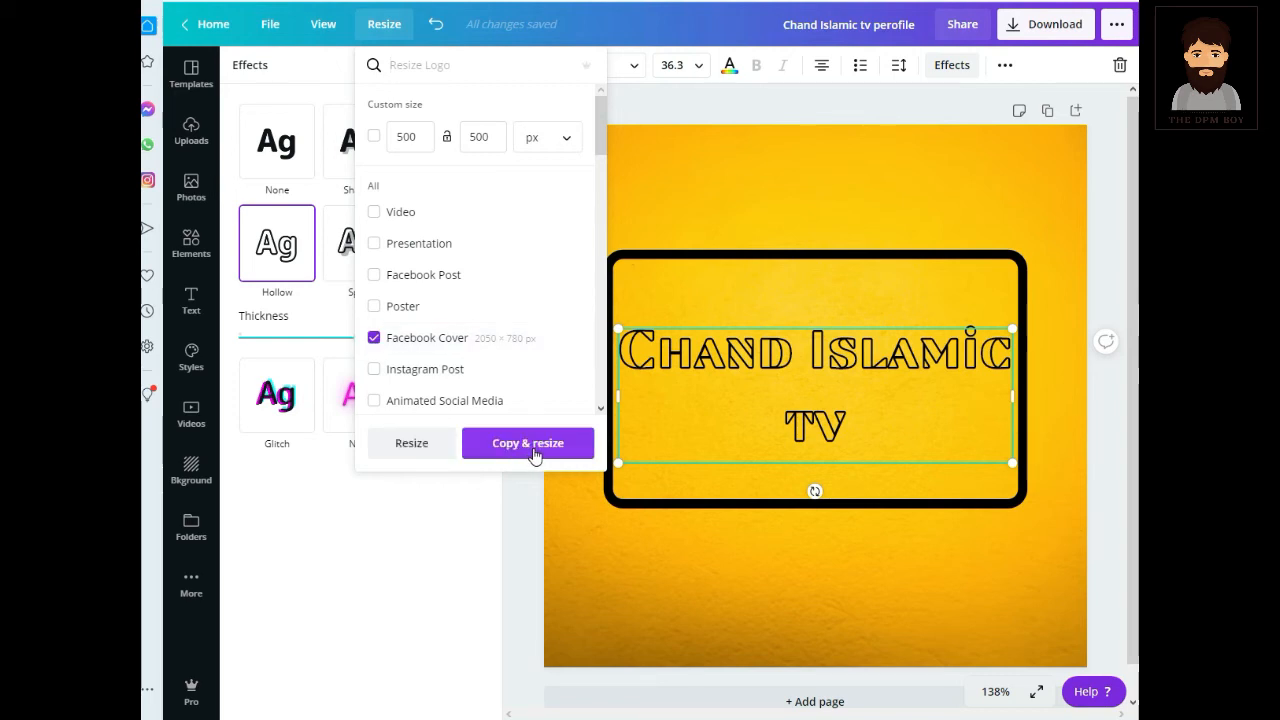
pyautogui.click(528, 443)
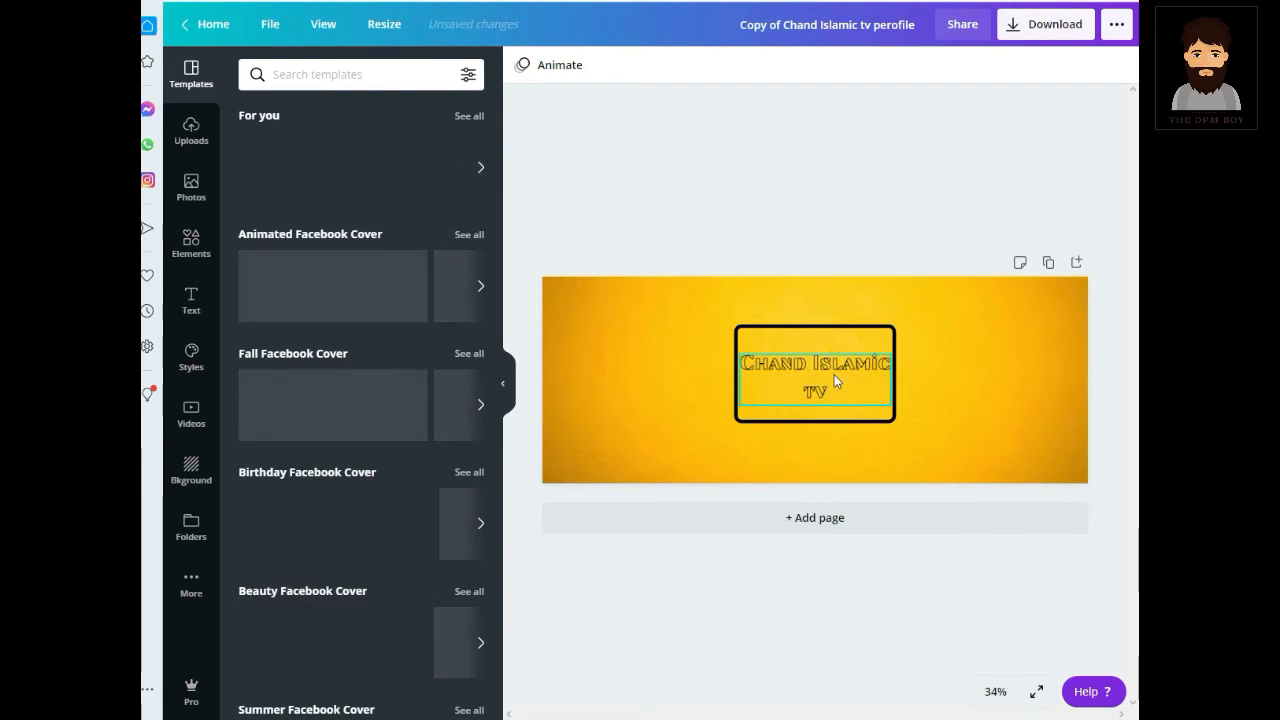
# Set the Hollow effect's thickness to 92 for the heading on the Facebook cover
pyautogui.click(886, 395)
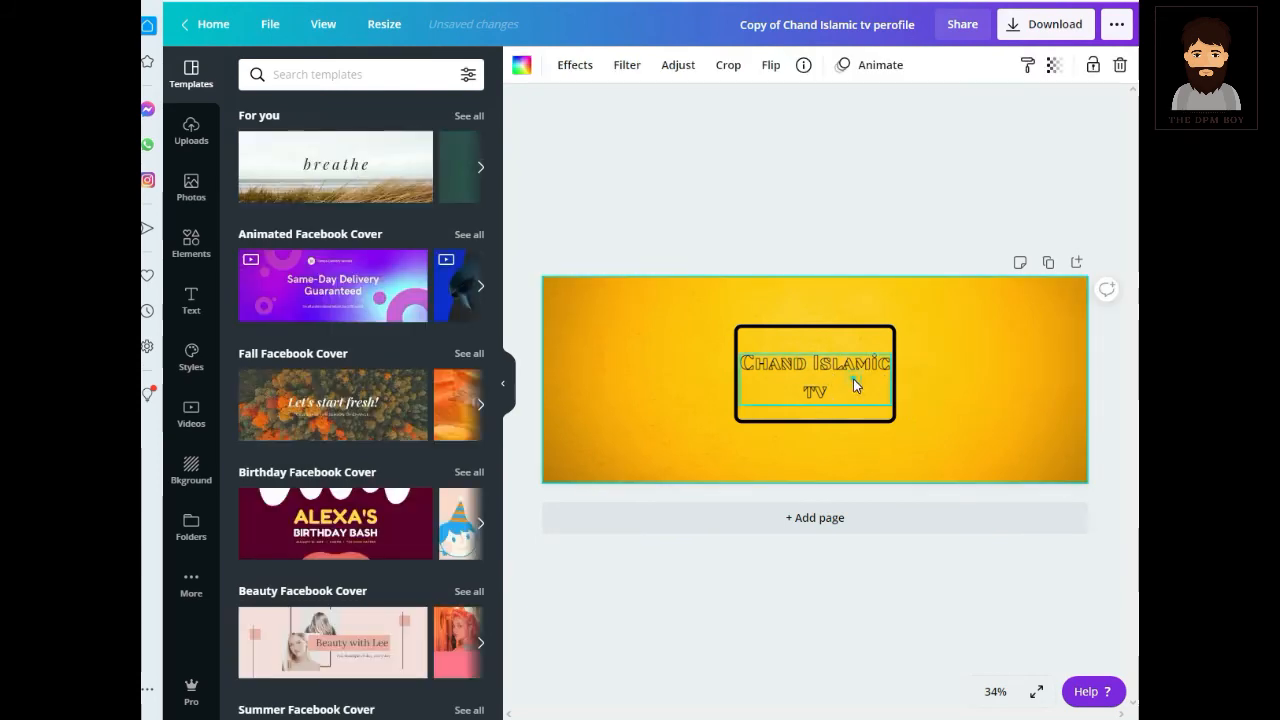
pyautogui.click(851, 377)
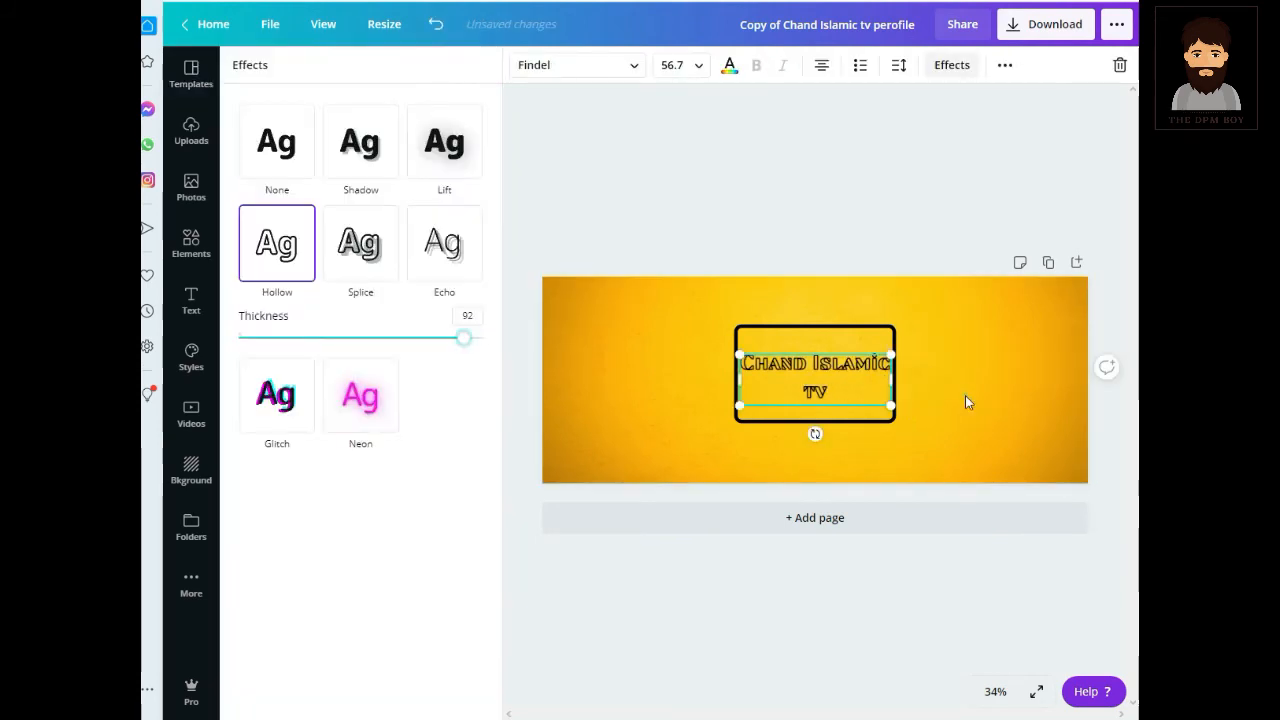
pyautogui.click(963, 395)
pyautogui.click(963, 395)
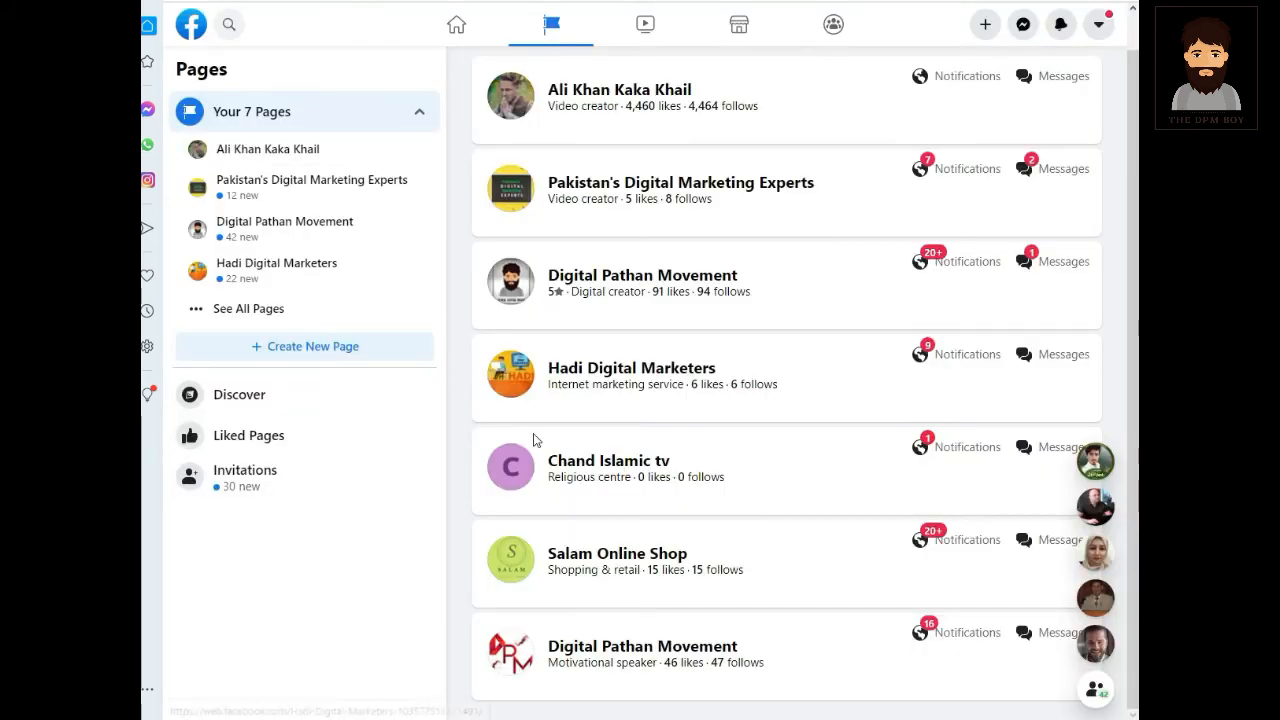
# Switch to Facebook, open the Chand Islamic tv page and save the downloaded "Chand Islamic tv perofile" PNG as its profile picture
pyautogui.click(605, 465)
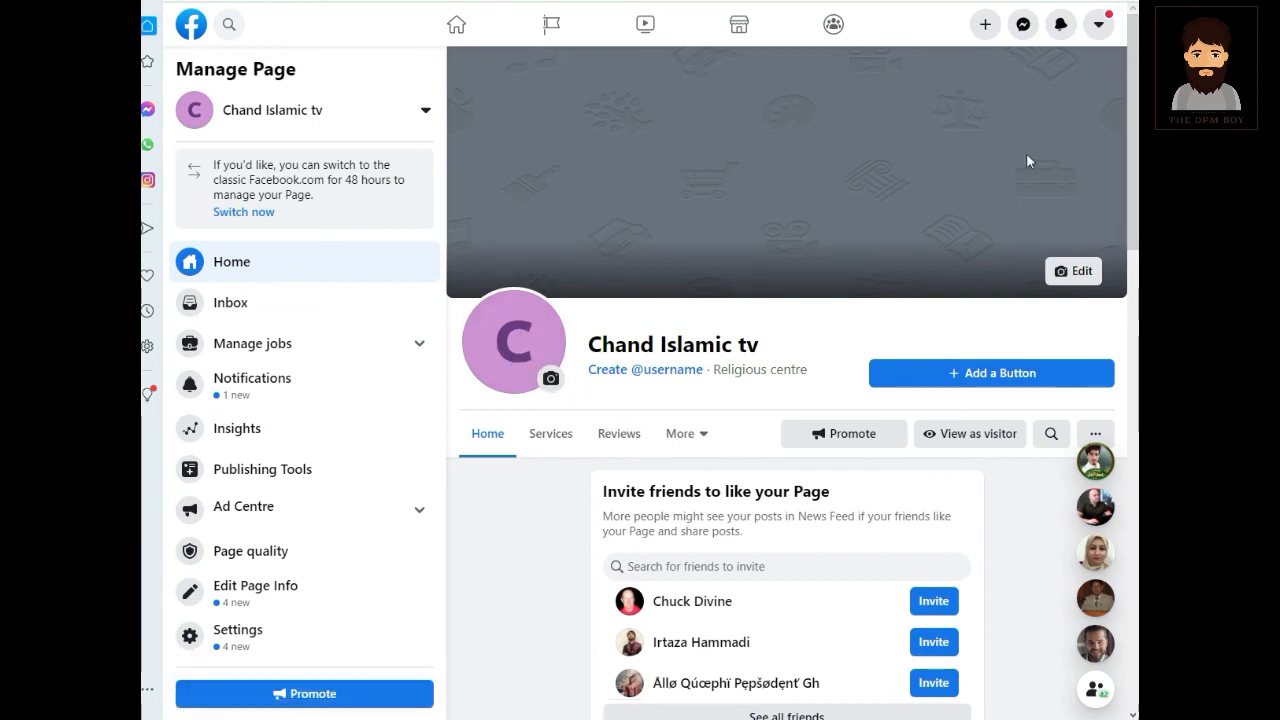
pyautogui.click(550, 380)
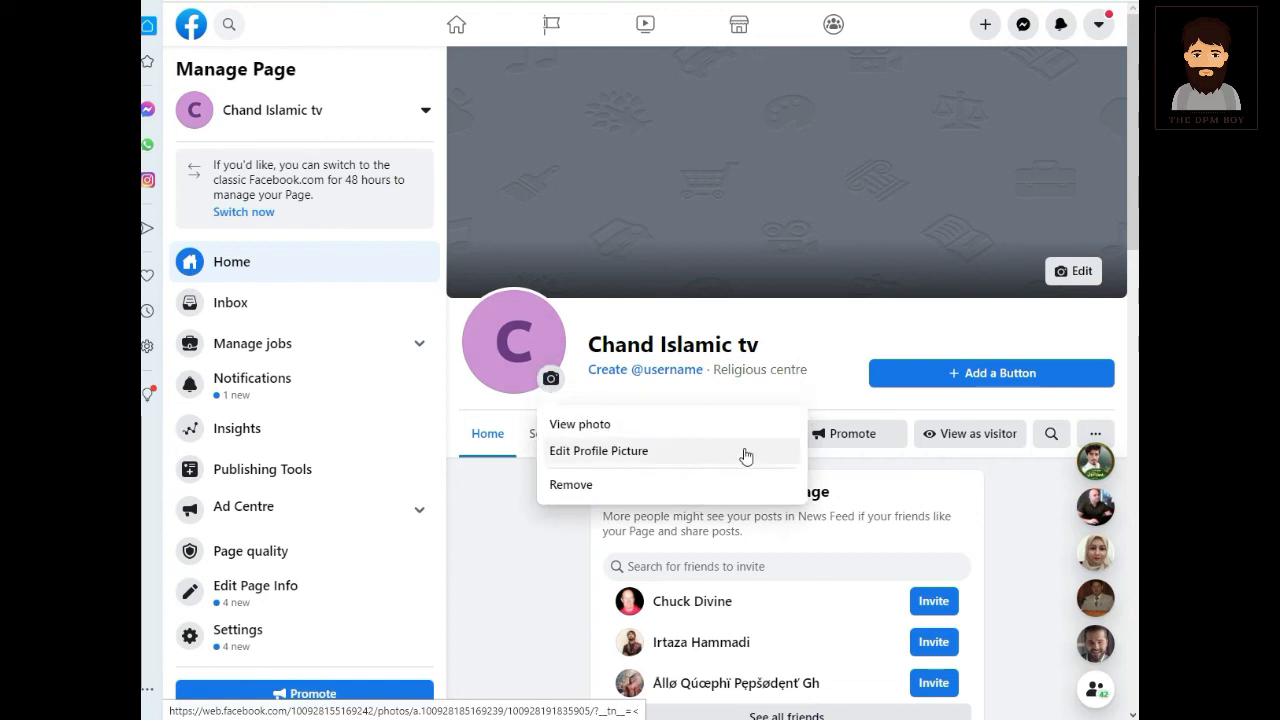
pyautogui.click(648, 454)
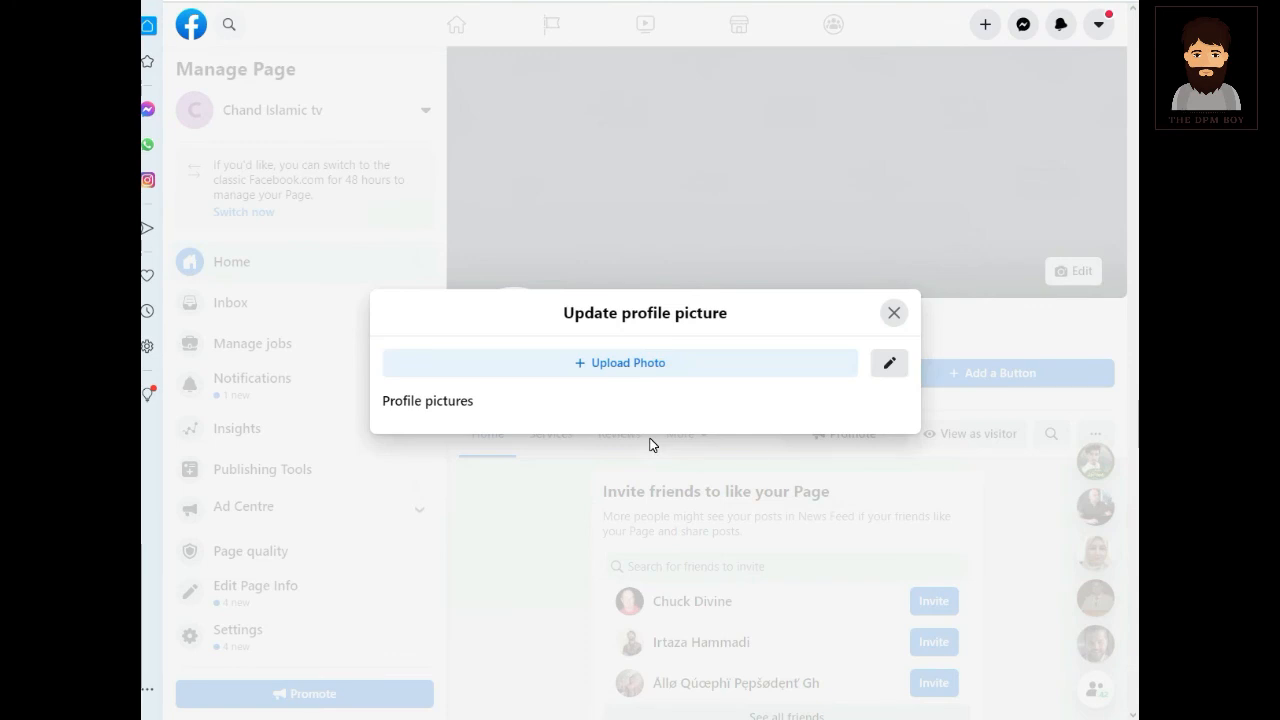
pyautogui.click(650, 326)
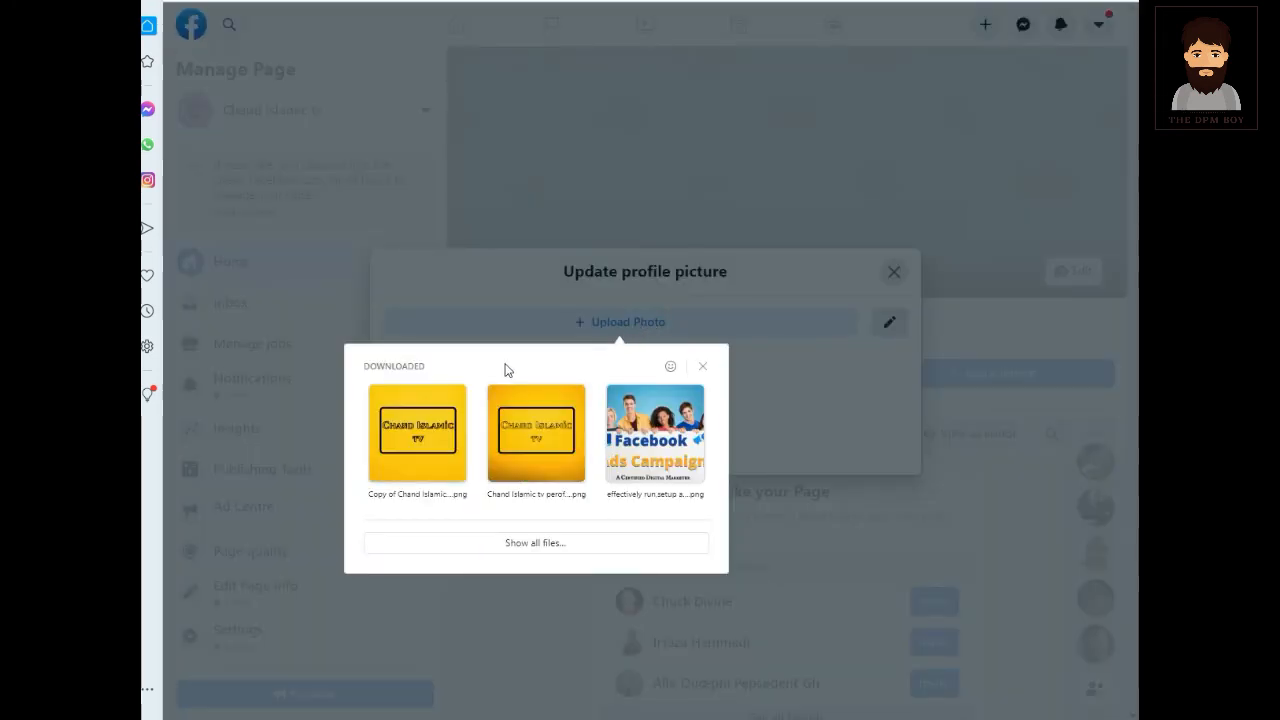
pyautogui.click(549, 426)
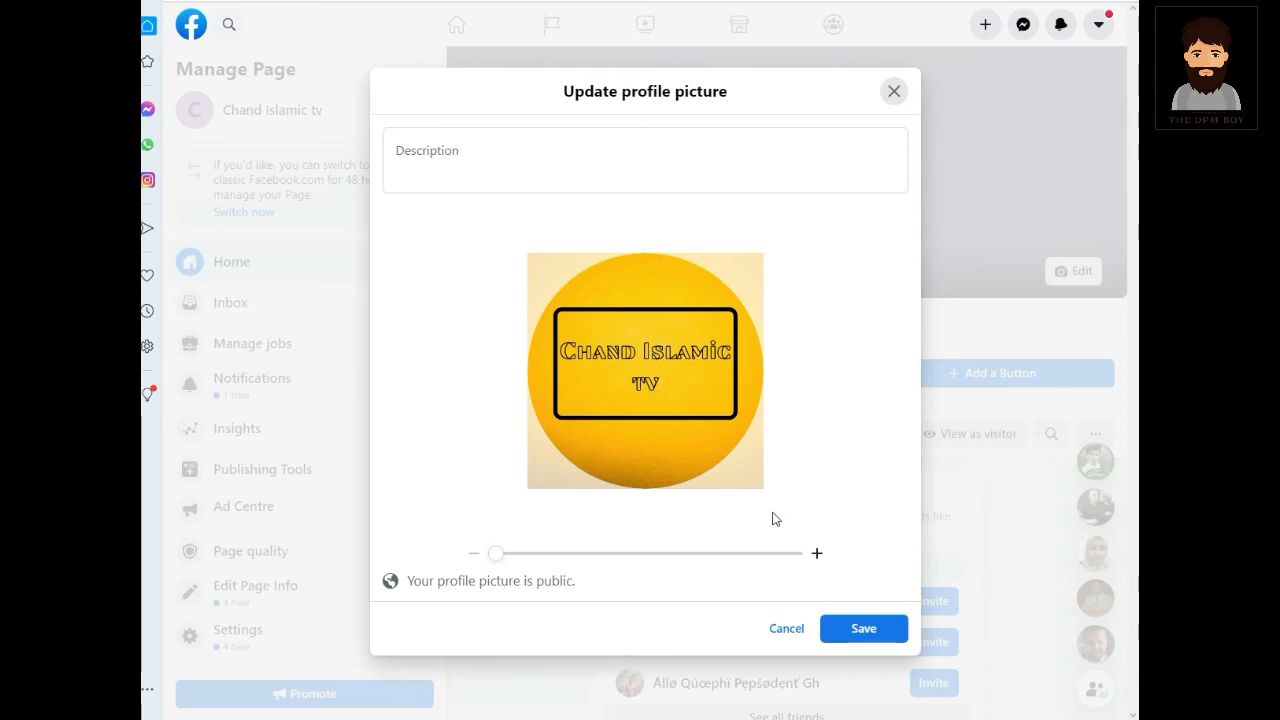
pyautogui.click(860, 632)
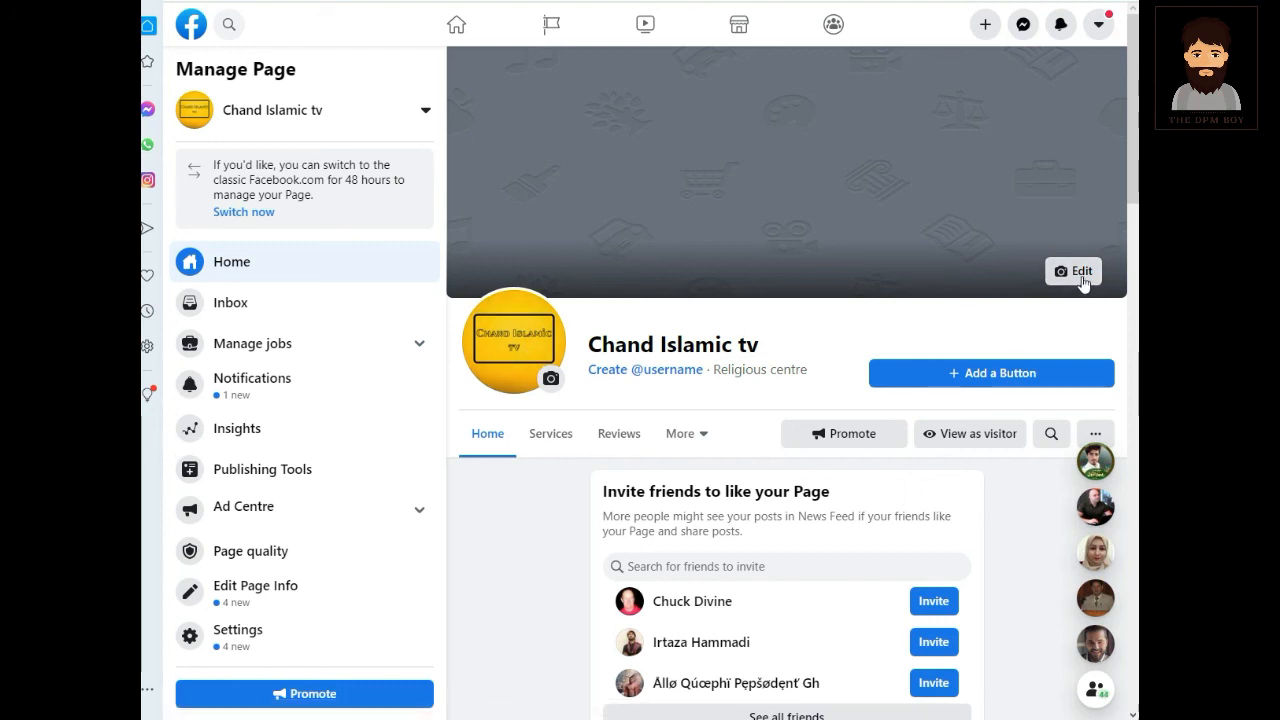
# Upload the downloaded "Copy of Chand Islamic tv perofile" PNG as the page's cover photo and save the change
pyautogui.click(1082, 272)
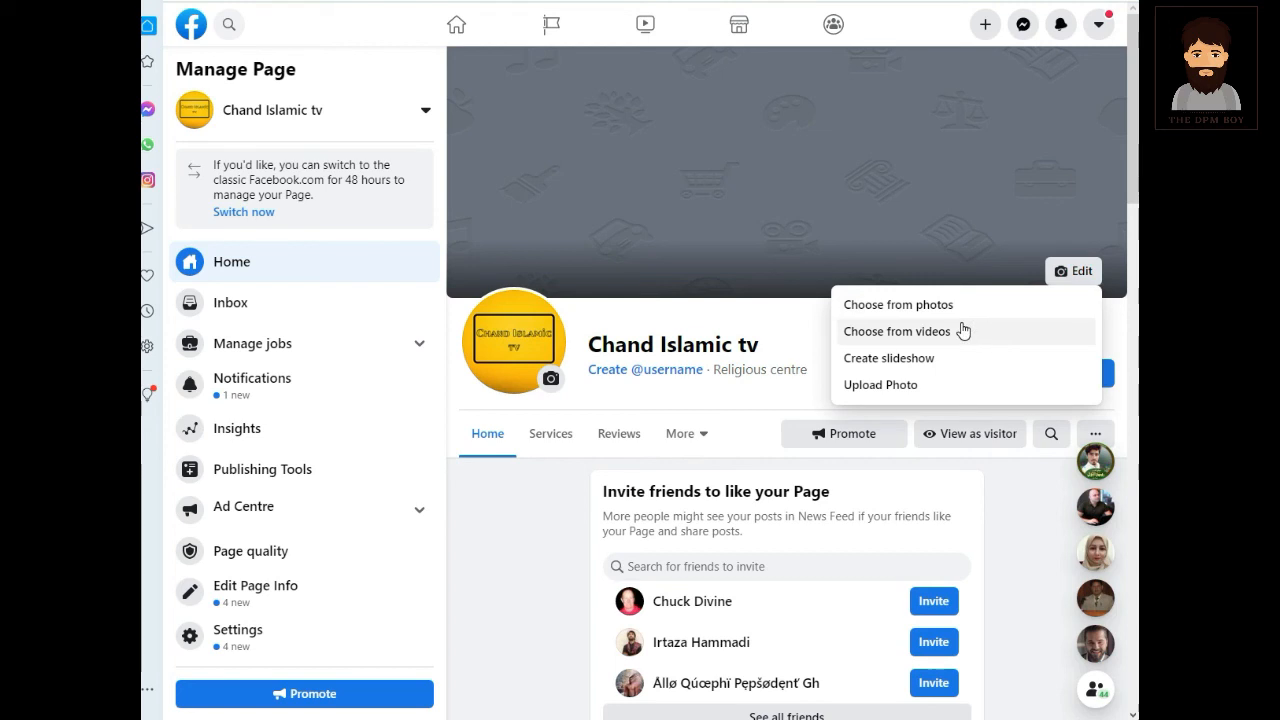
pyautogui.click(937, 385)
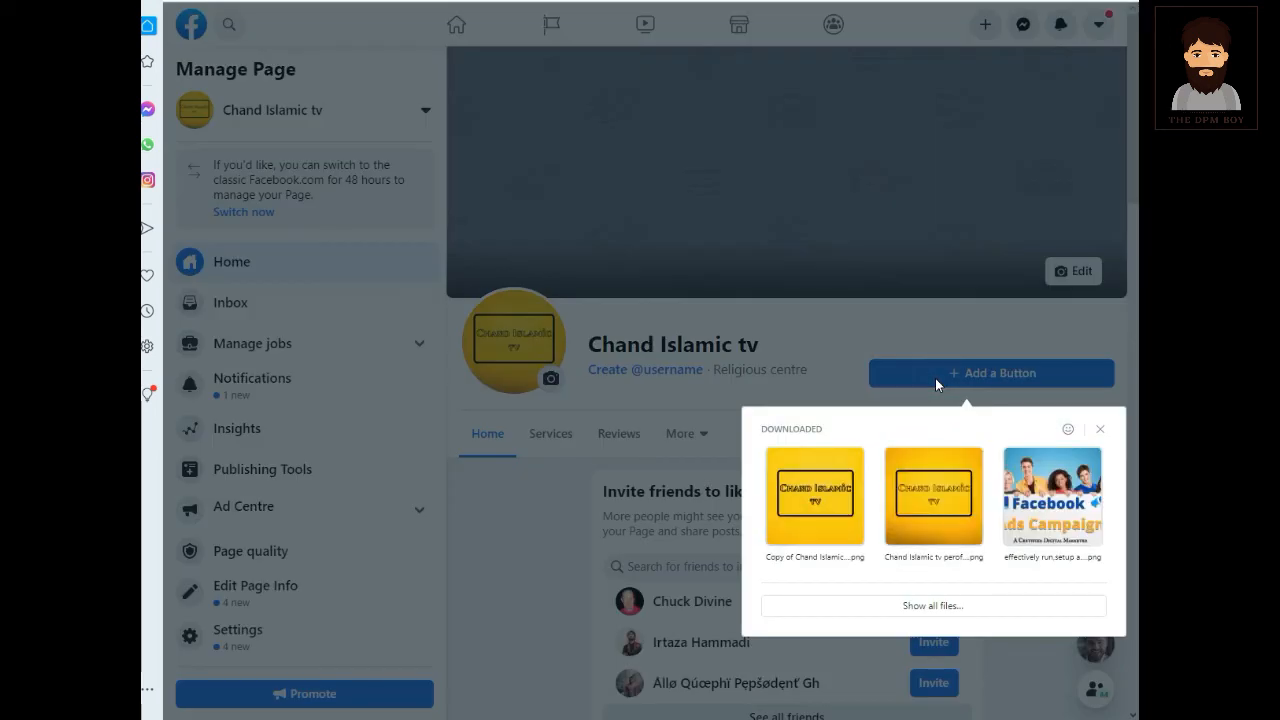
pyautogui.click(836, 506)
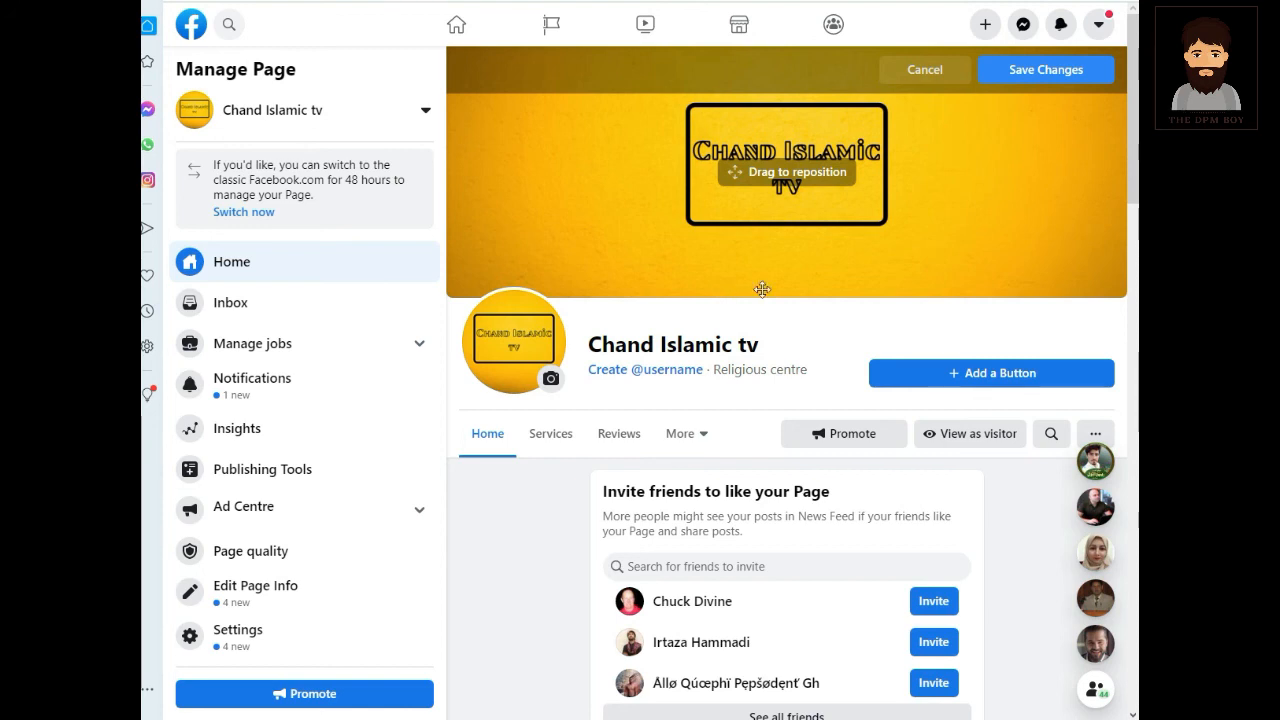
pyautogui.click(1035, 79)
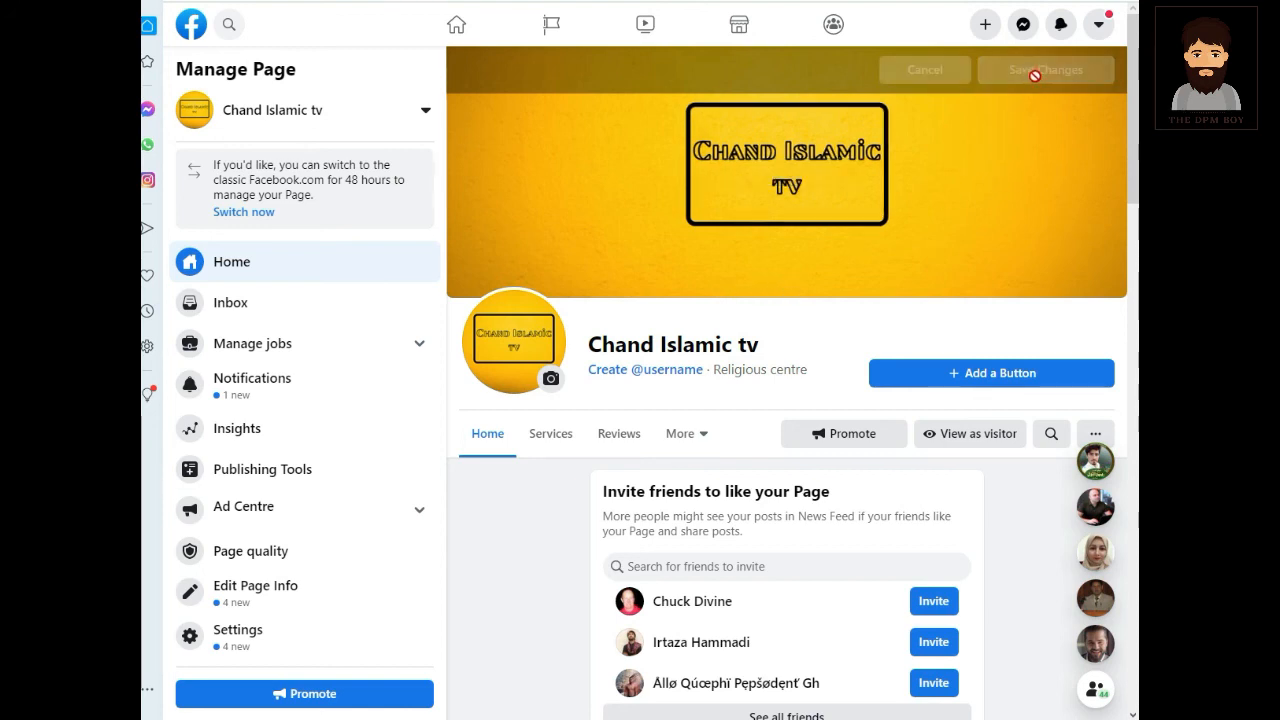